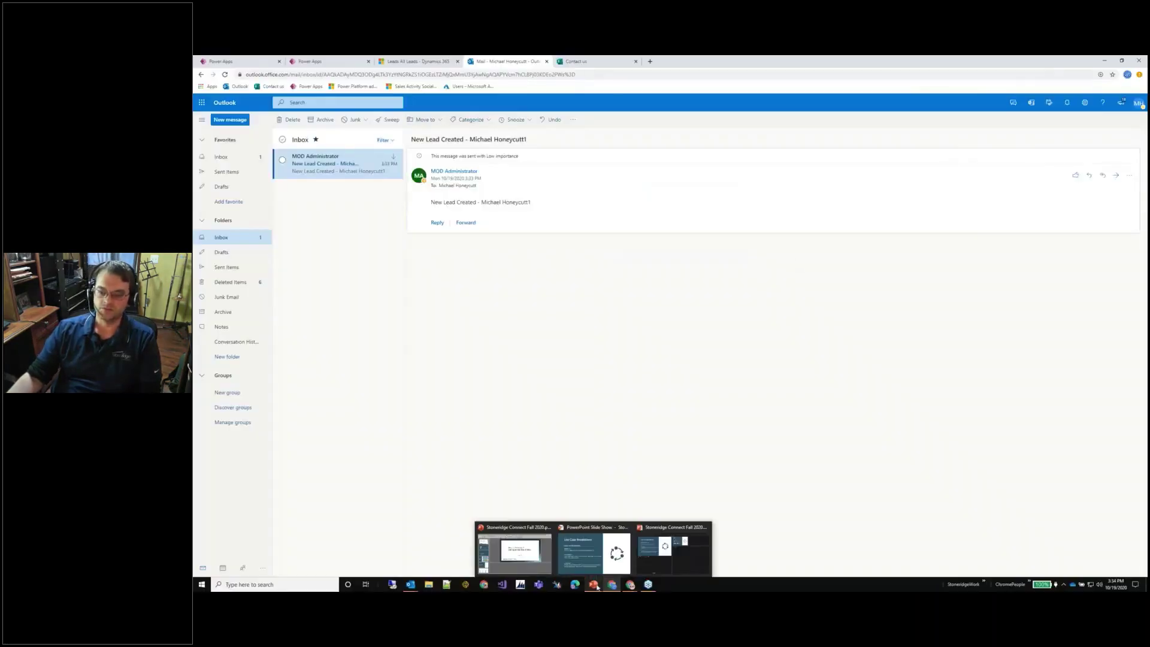
# Reload the blank Contact us form from the Thanks page and scroll through its eight questions.
pyautogui.click(620, 62)
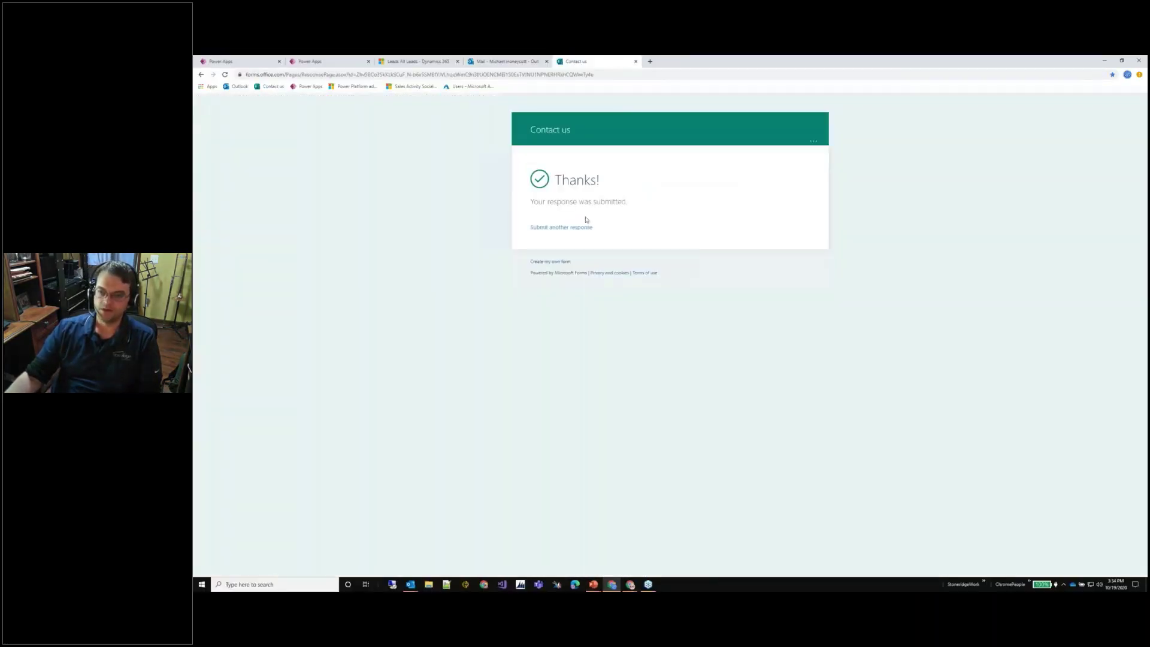
pyautogui.click(271, 86)
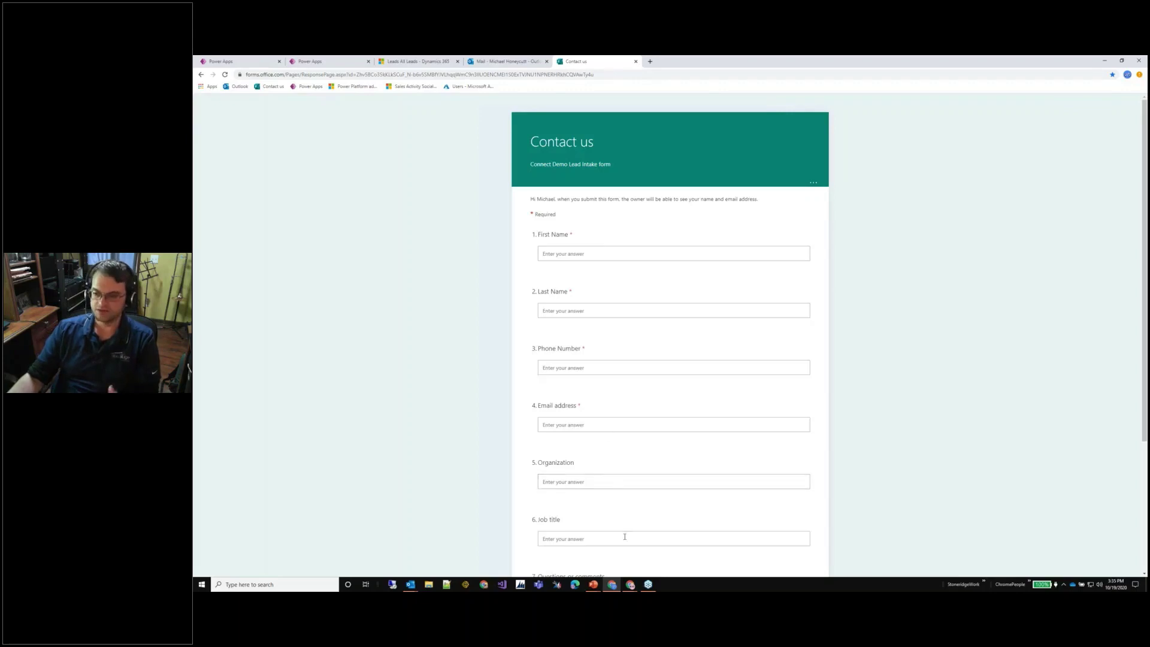
pyautogui.scroll(-3, 634, 339)
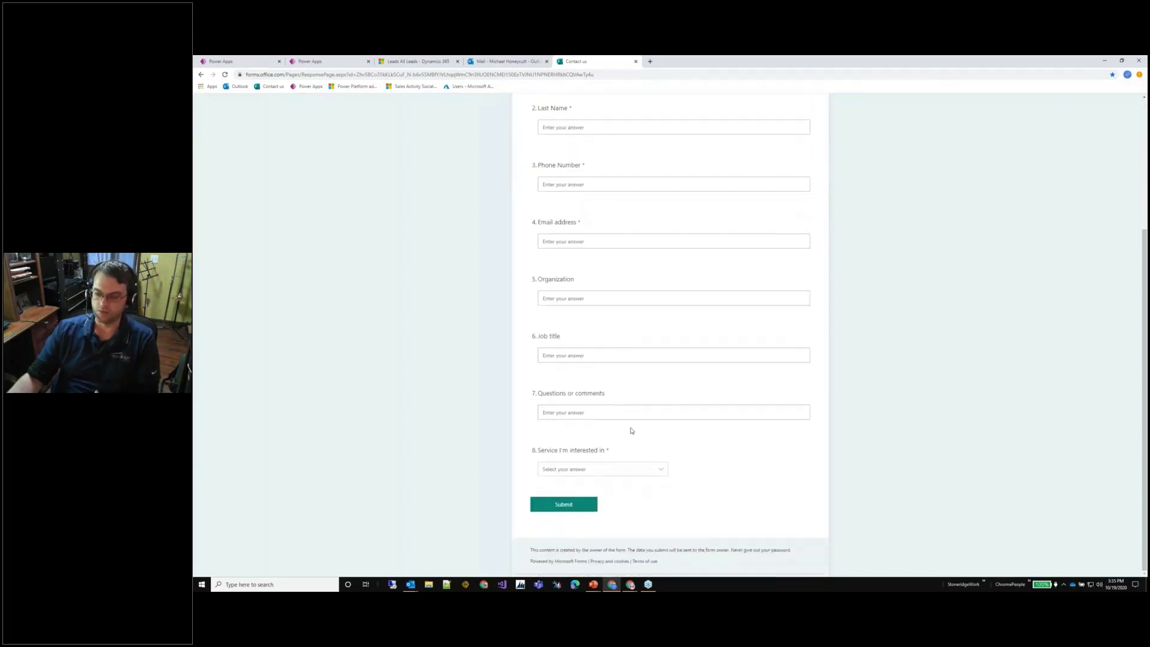
pyautogui.scroll(3, 631, 430)
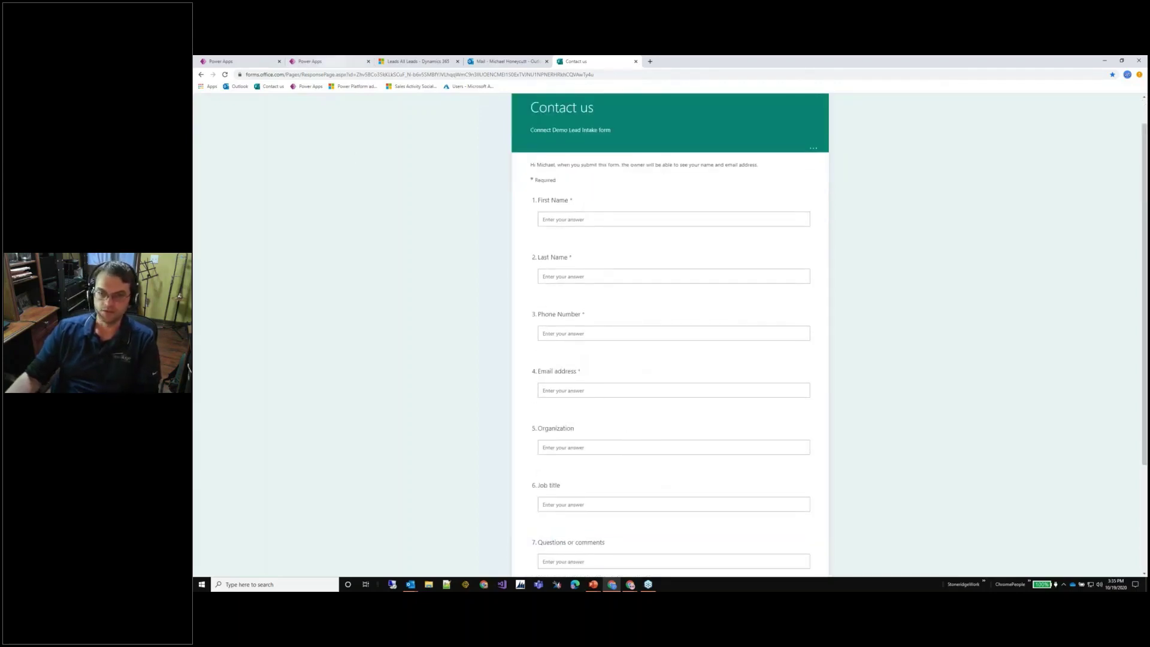
# Close the duplicate run history page, then open the Contact Us - Form Submission flow from the MHConnectDemo solution.
pyautogui.moveTo(630, 585)
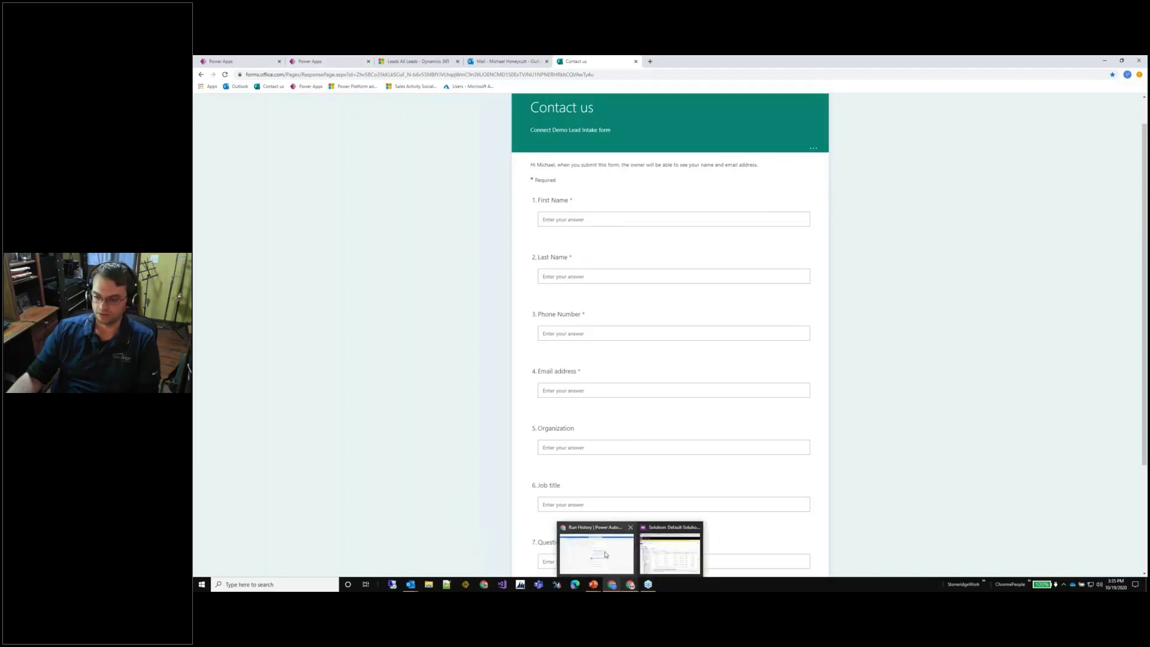
pyautogui.click(605, 554)
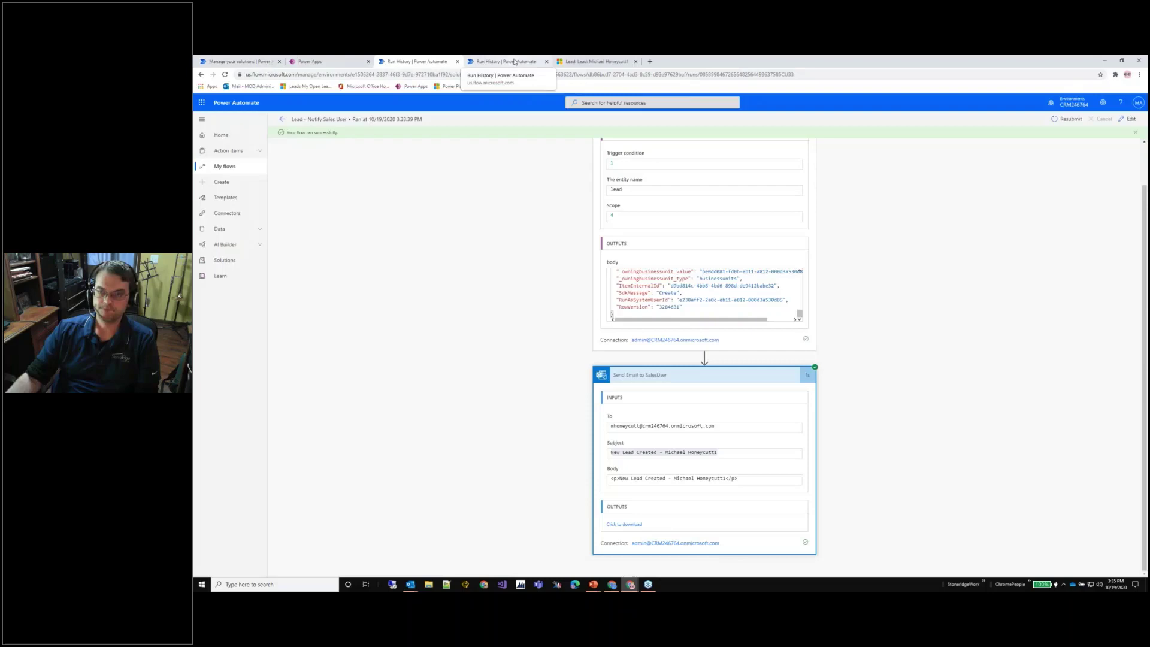
pyautogui.click(547, 61)
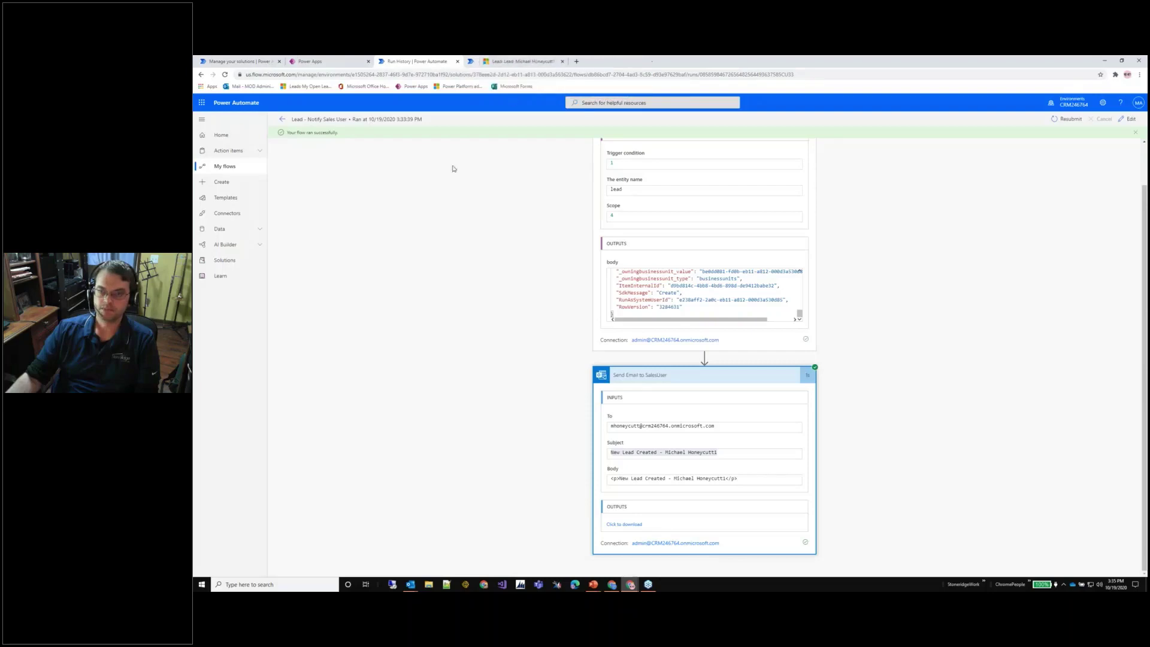
pyautogui.click(220, 268)
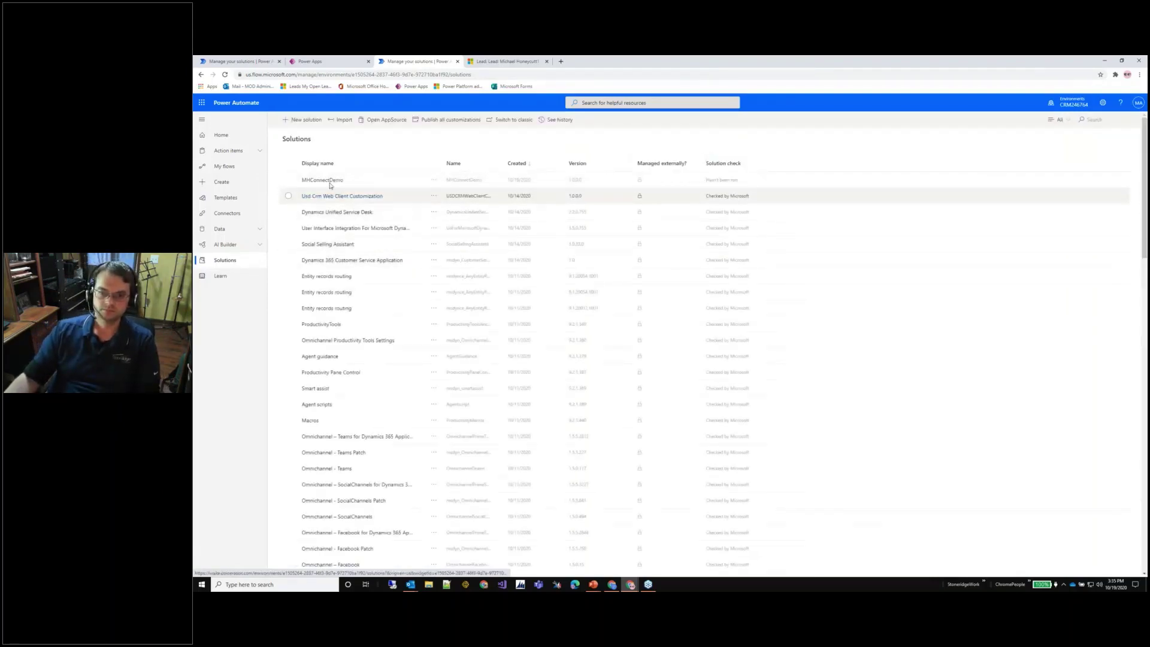
pyautogui.click(334, 181)
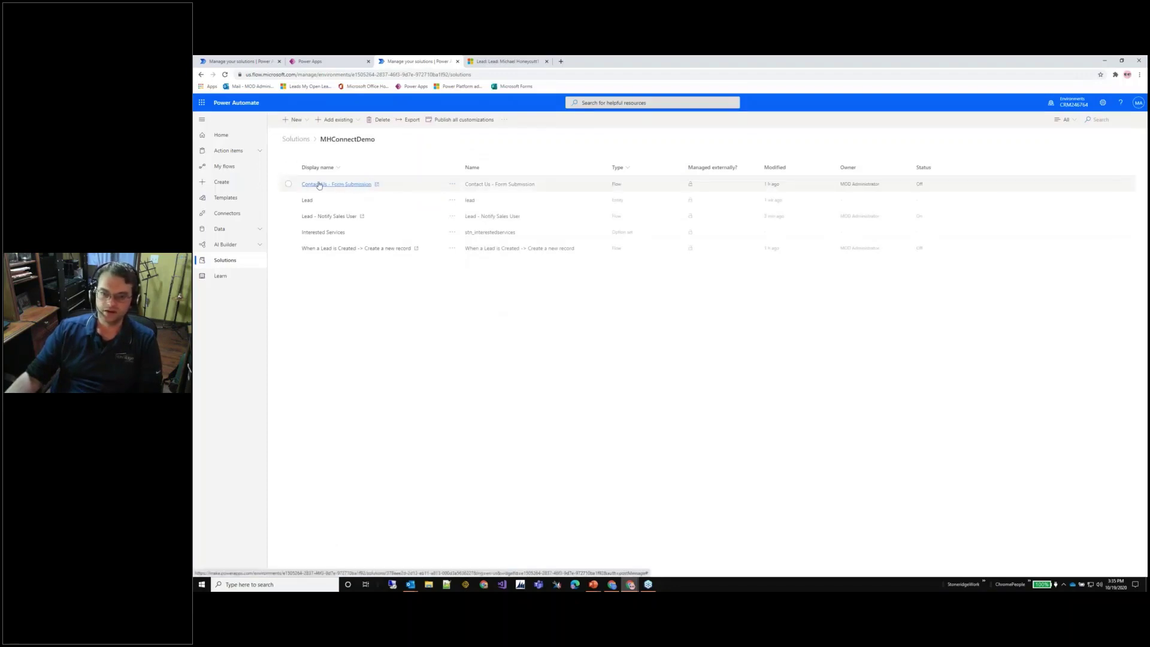
pyautogui.click(377, 187)
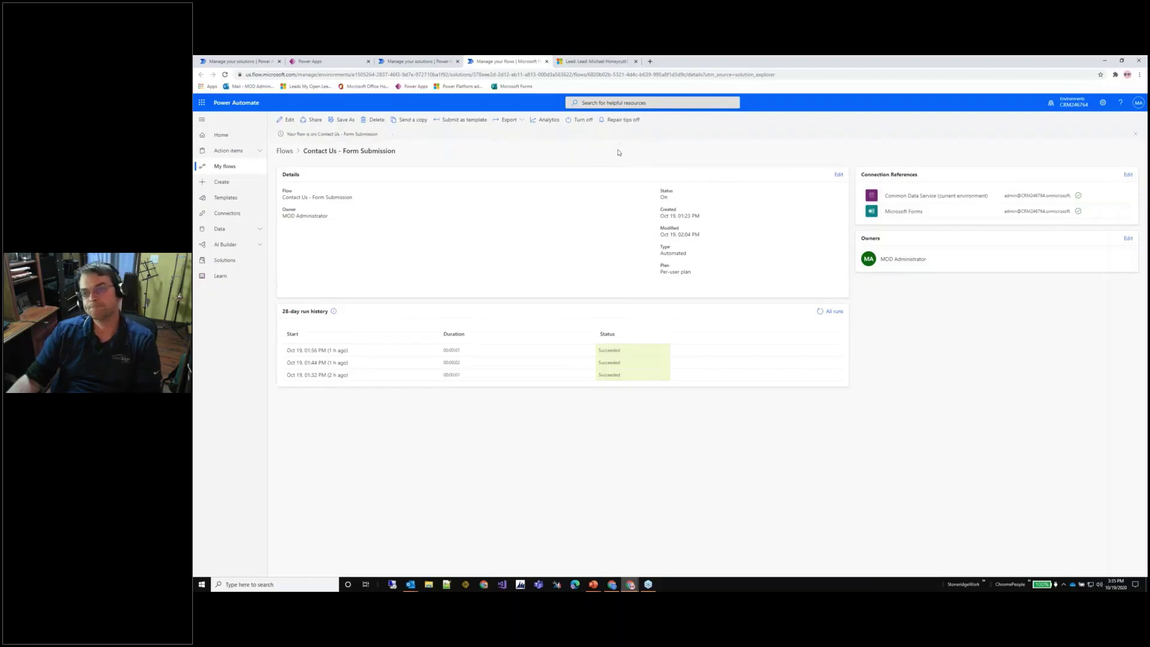
# Edit the flow and expand the new-response trigger, Get response details and Create a new record steps.
pyautogui.click(289, 120)
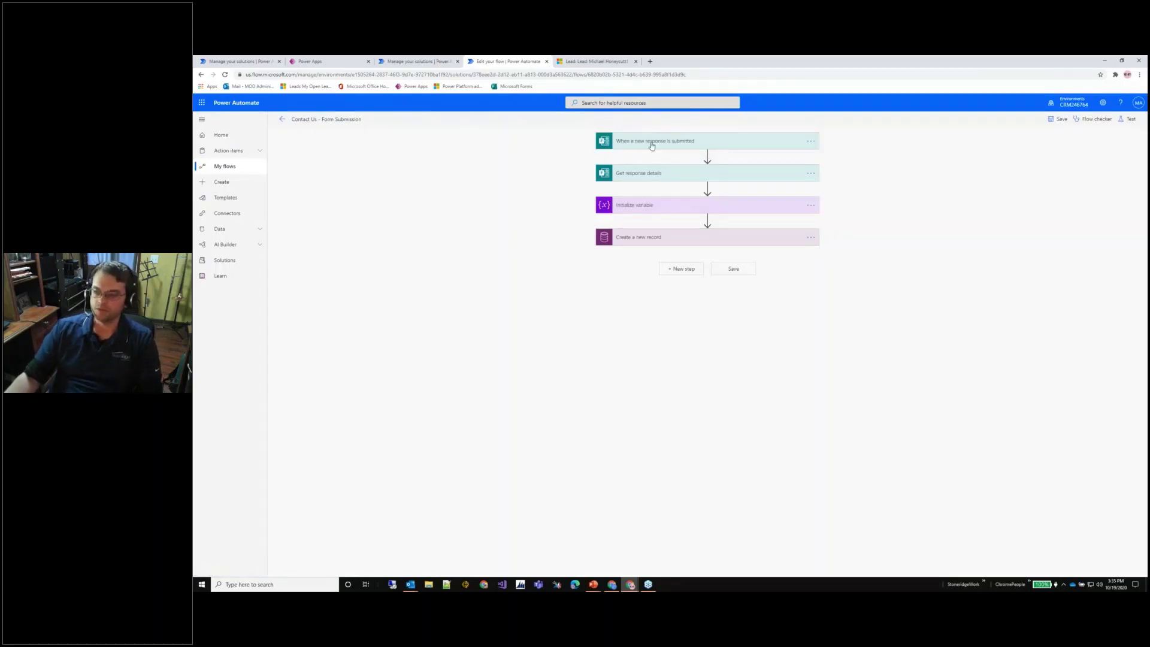
pyautogui.click(654, 143)
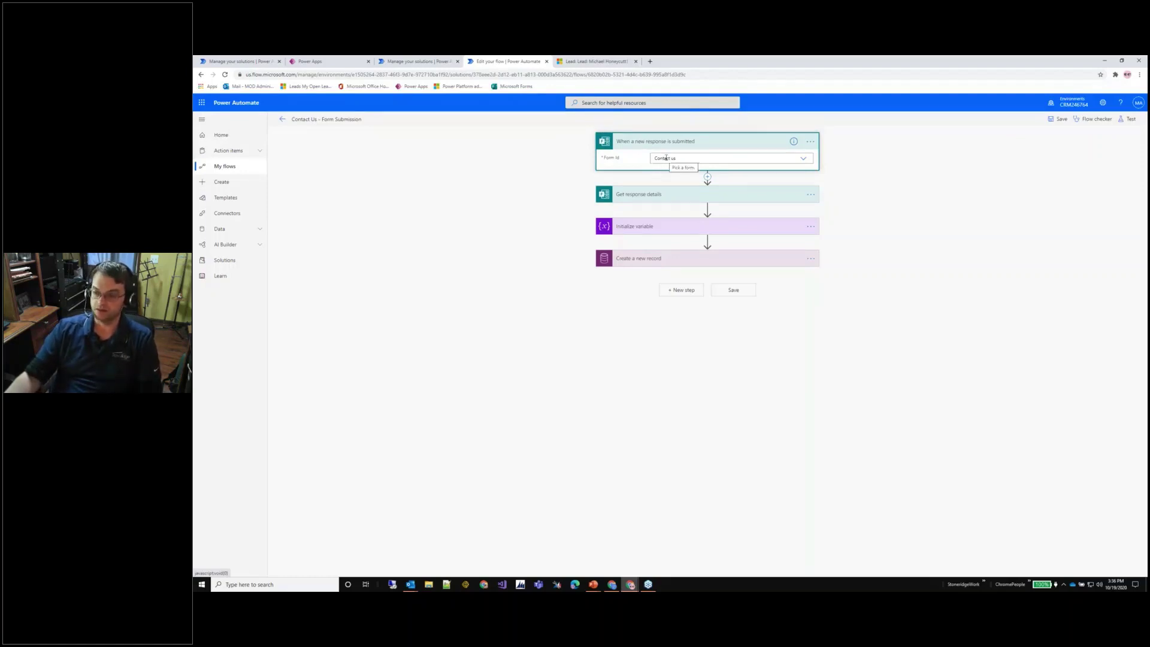
pyautogui.click(651, 194)
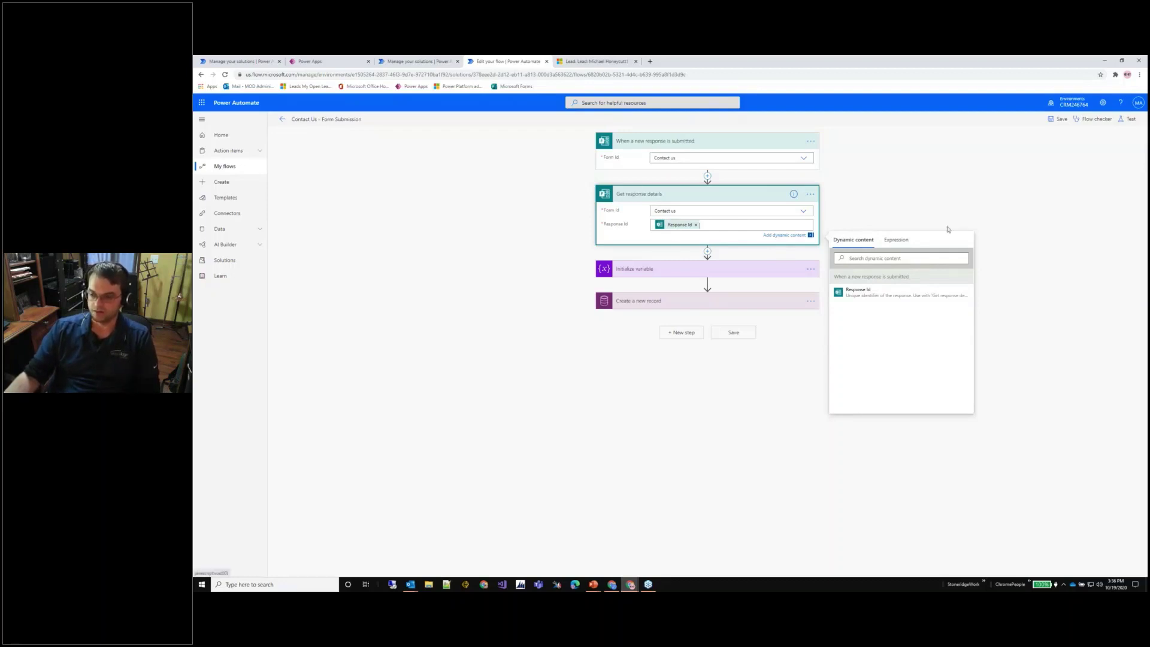
pyautogui.click(657, 301)
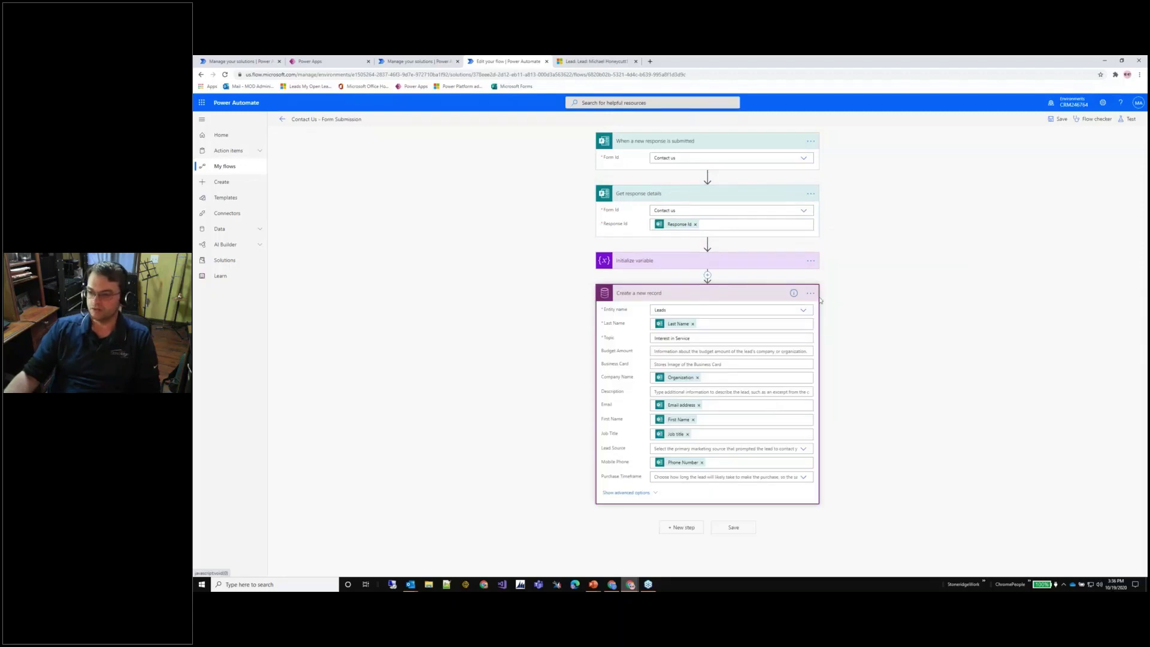
# Rename the Initialize variable step to 'Initialize ServiceRequested Var'.
pyautogui.click(665, 260)
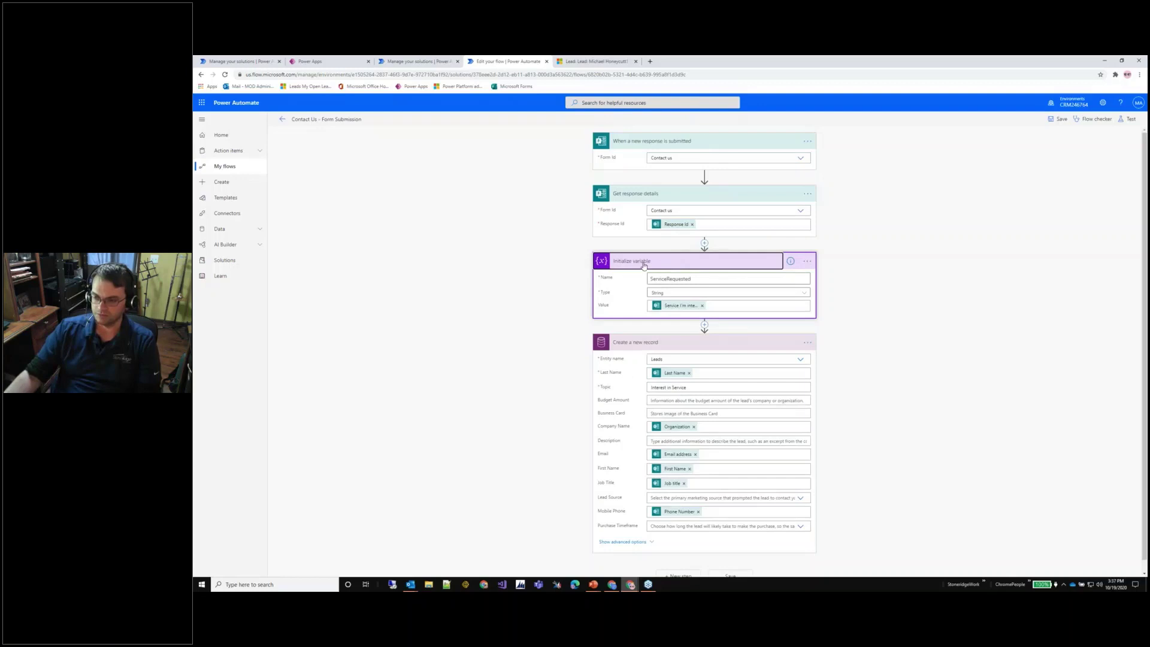
pyautogui.click(808, 261)
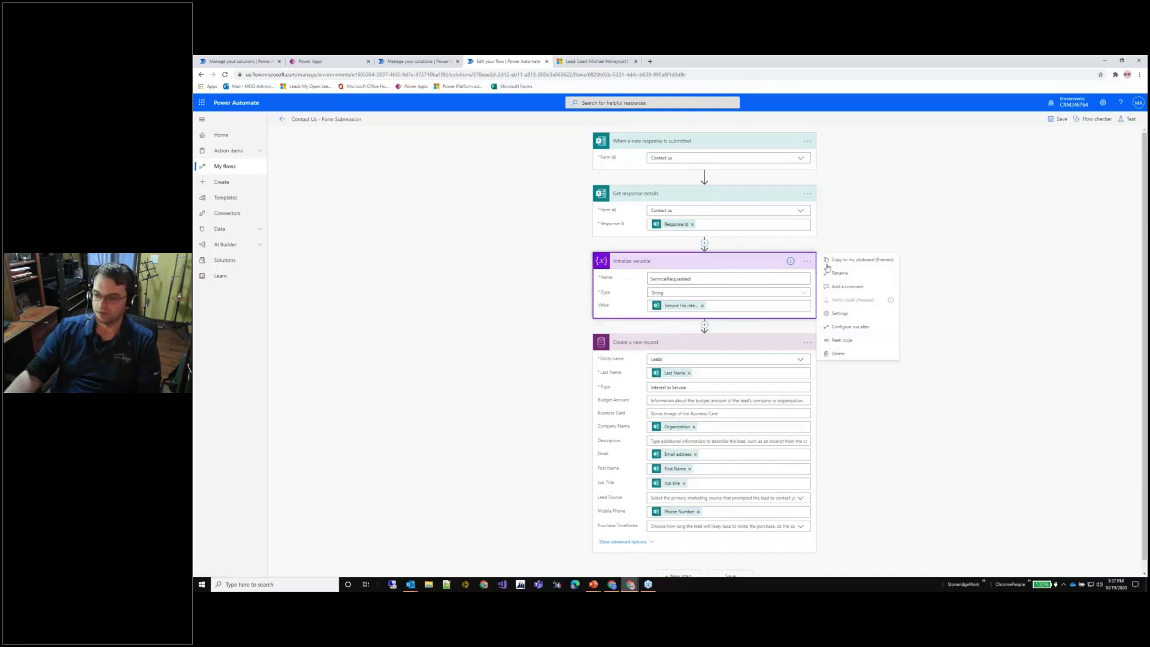
pyautogui.click(851, 273)
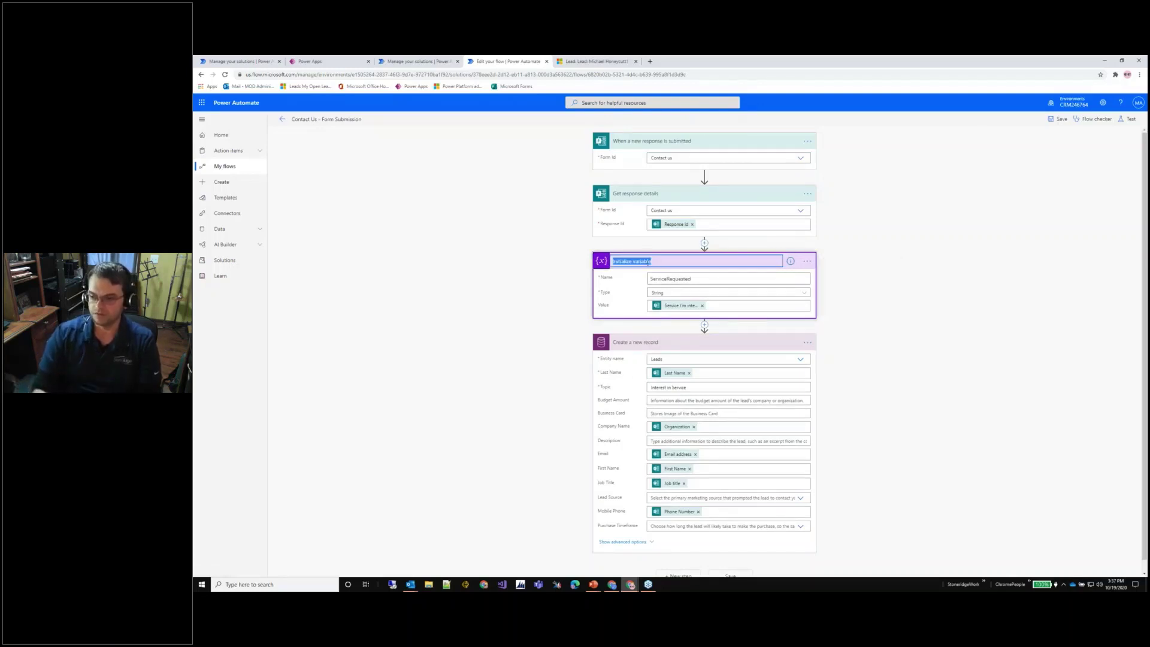
pyautogui.write('Initialize ServiceReq')
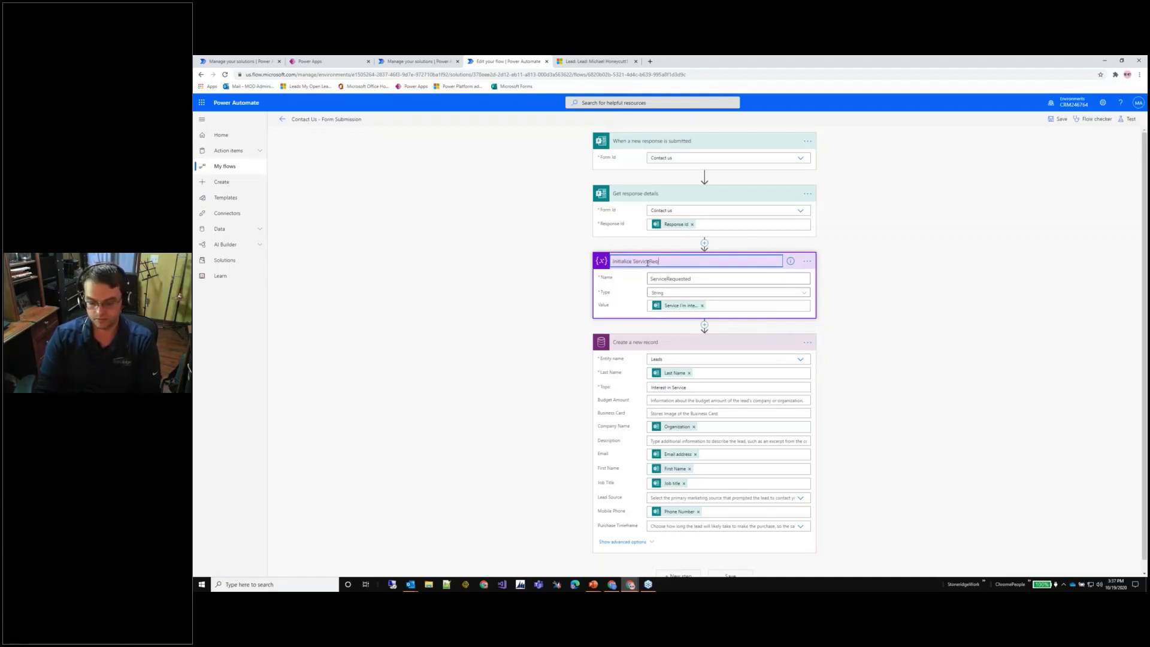
pyautogui.write('uested Var')
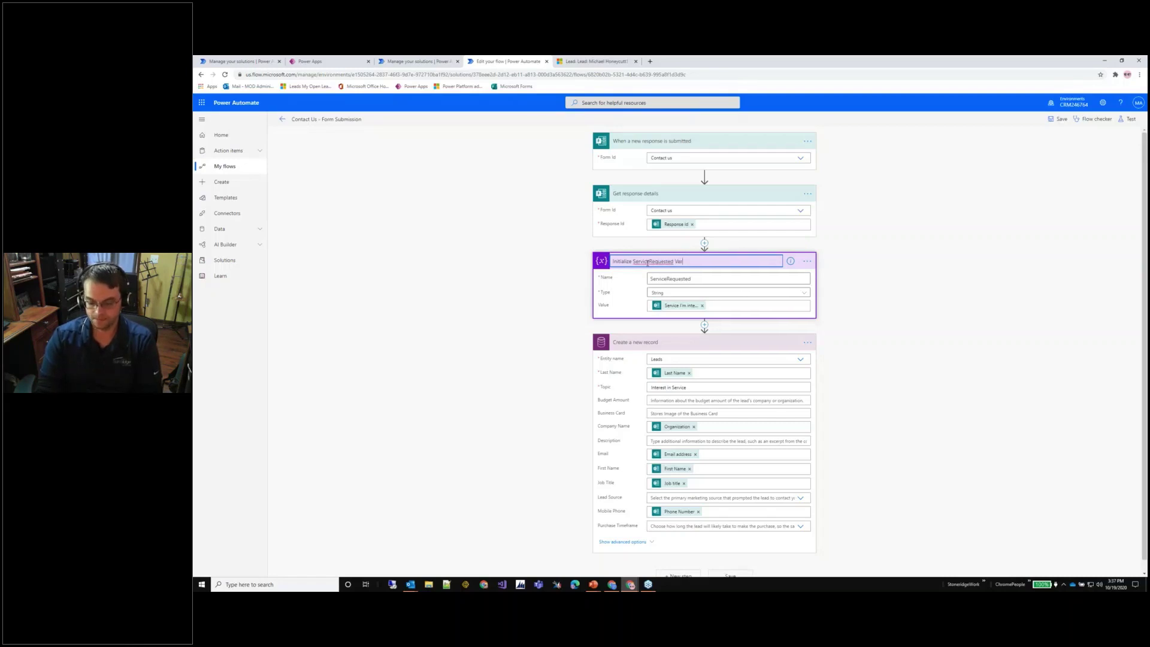
pyautogui.click(958, 249)
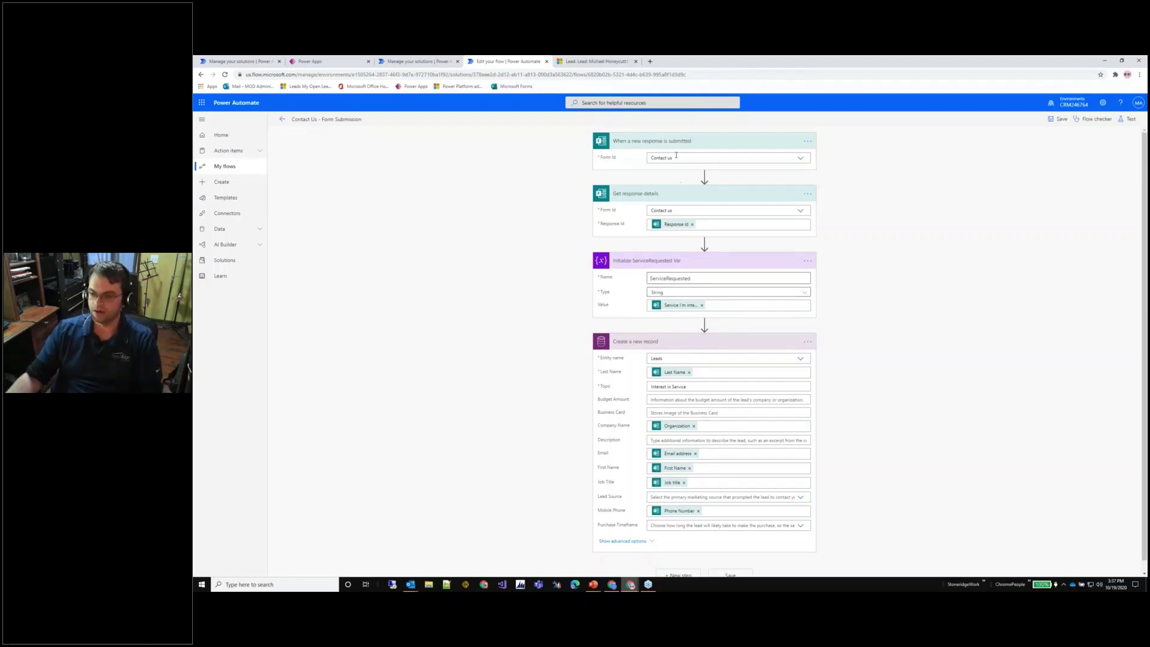
# Show the form answers available as dynamic content for the variable's Value.
pyautogui.click(726, 305)
pyautogui.scroll(-3, 875, 404)
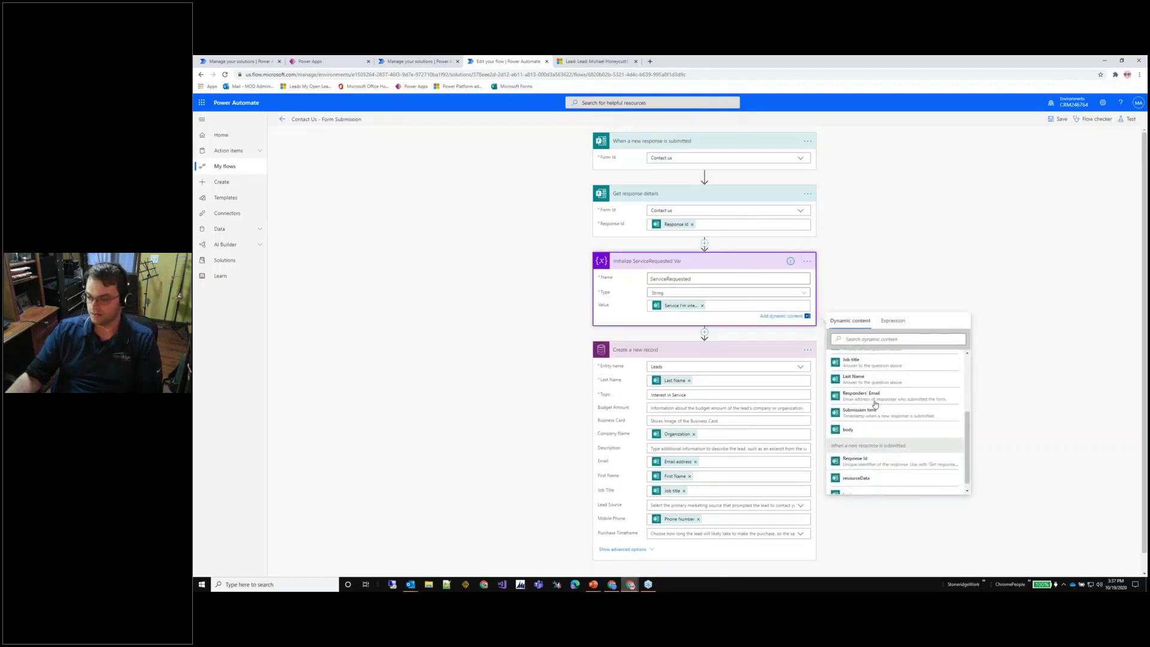
pyautogui.scroll(3, 875, 405)
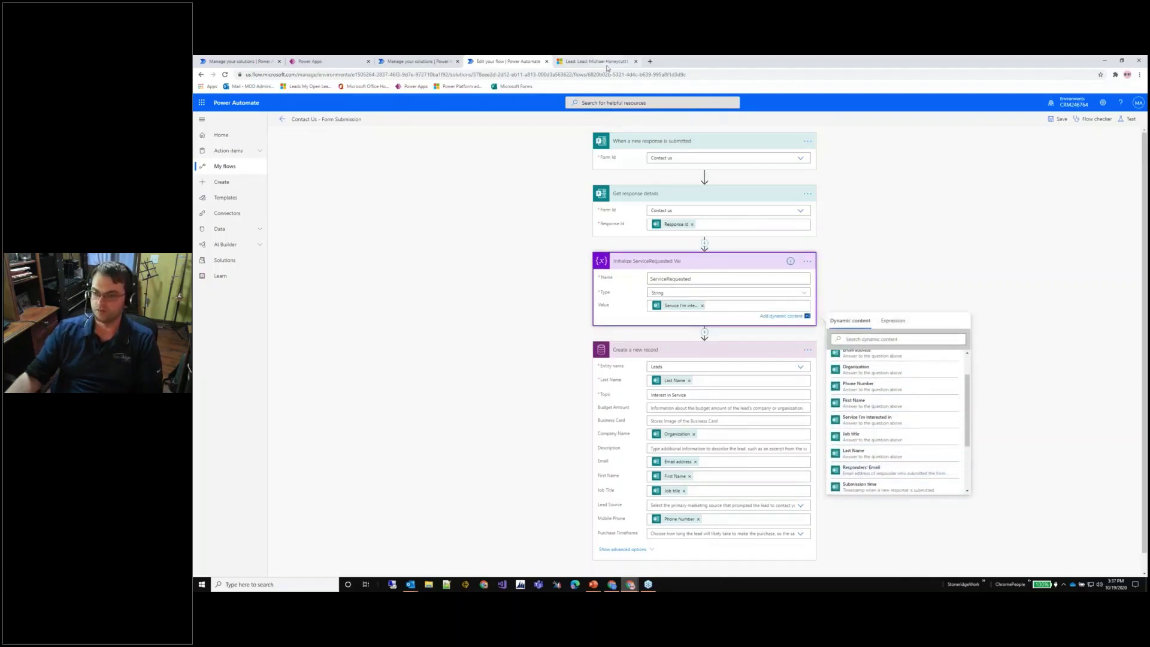
# Review the list of services offered in the Contact us form's service question.
pyautogui.hotkey('alt', 'Tab')
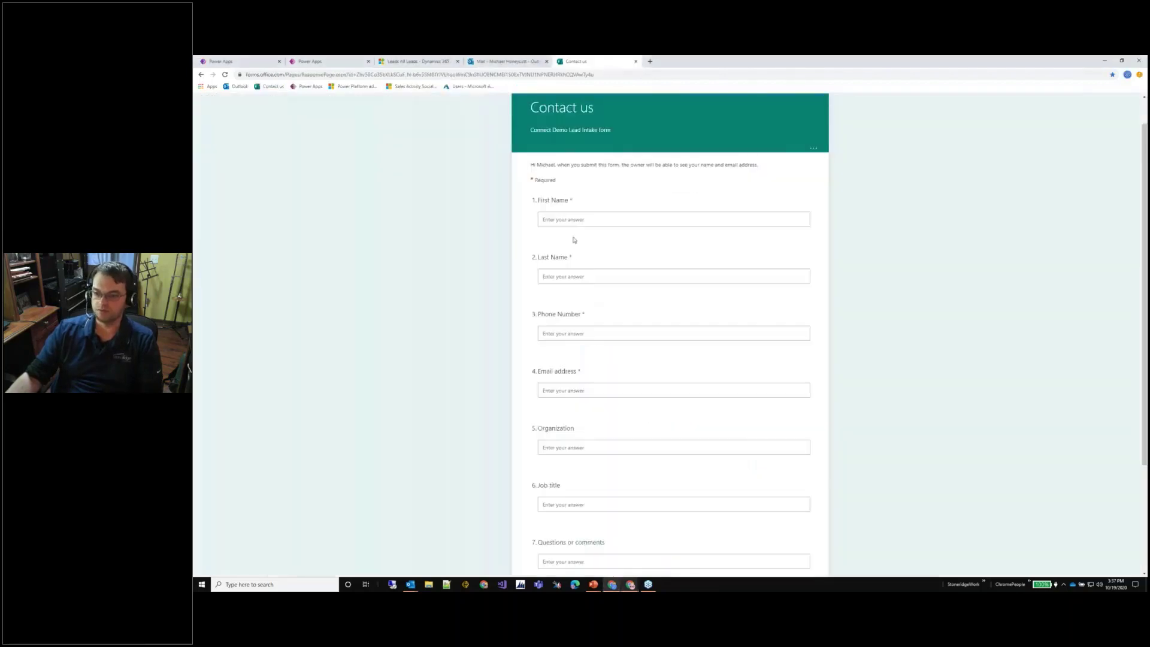
pyautogui.scroll(-3, 580, 329)
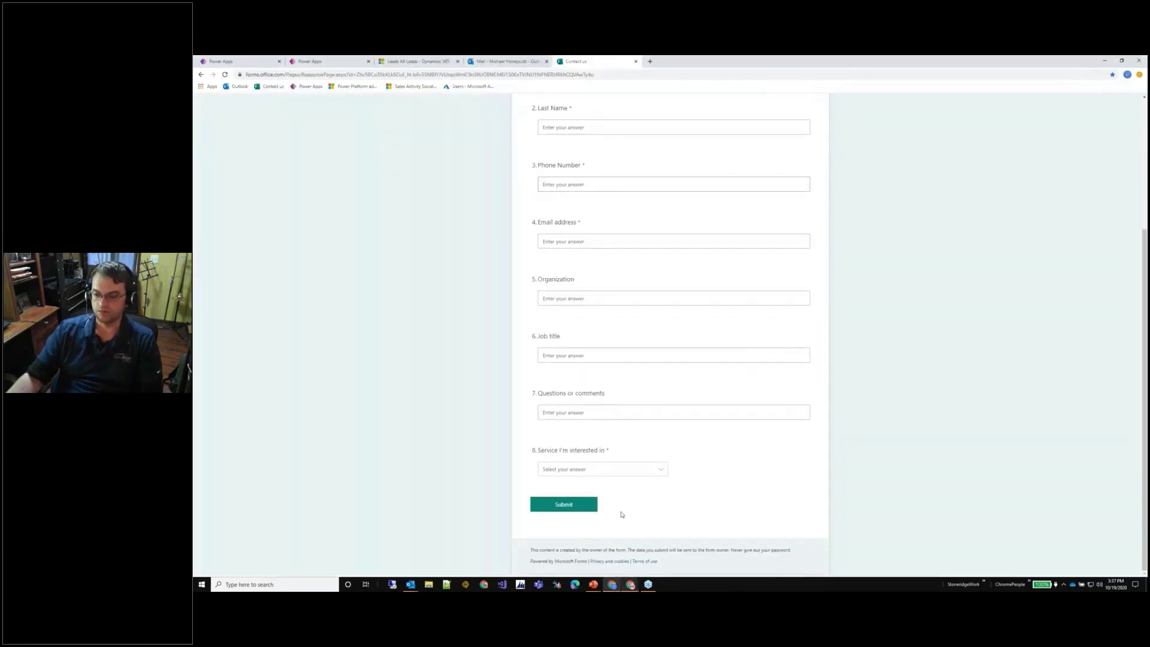
pyautogui.click(662, 472)
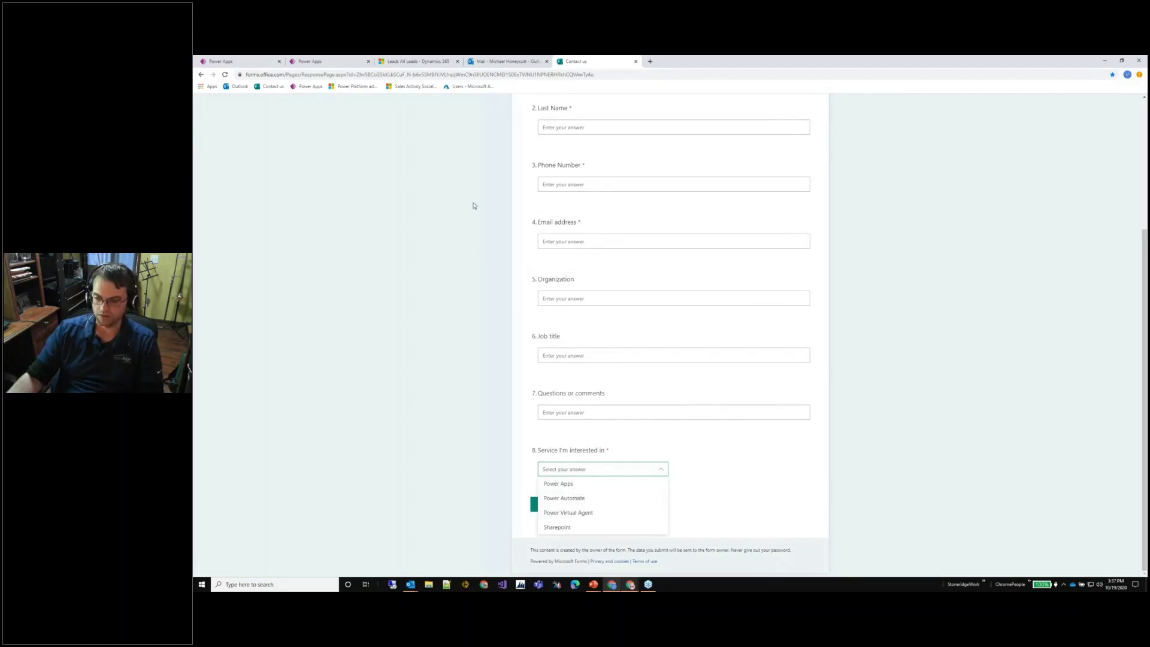
pyautogui.click(453, 175)
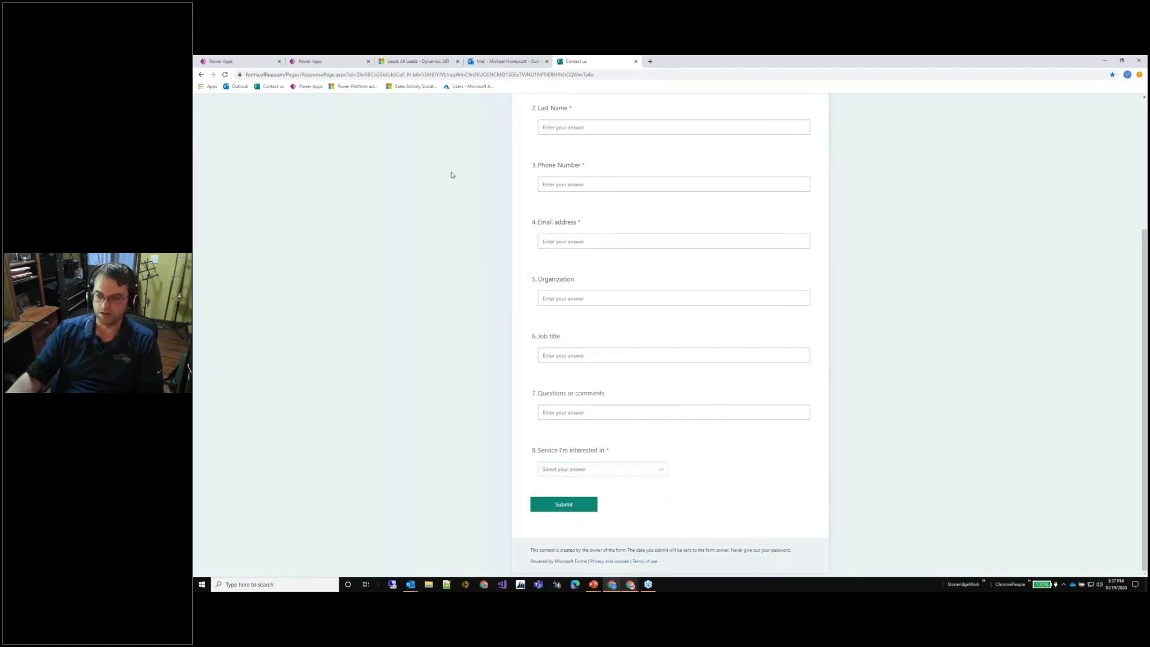
# Check the other browser tabs and the mail inbox, then return to the flow editor window.
pyautogui.click(302, 60)
pyautogui.click(536, 62)
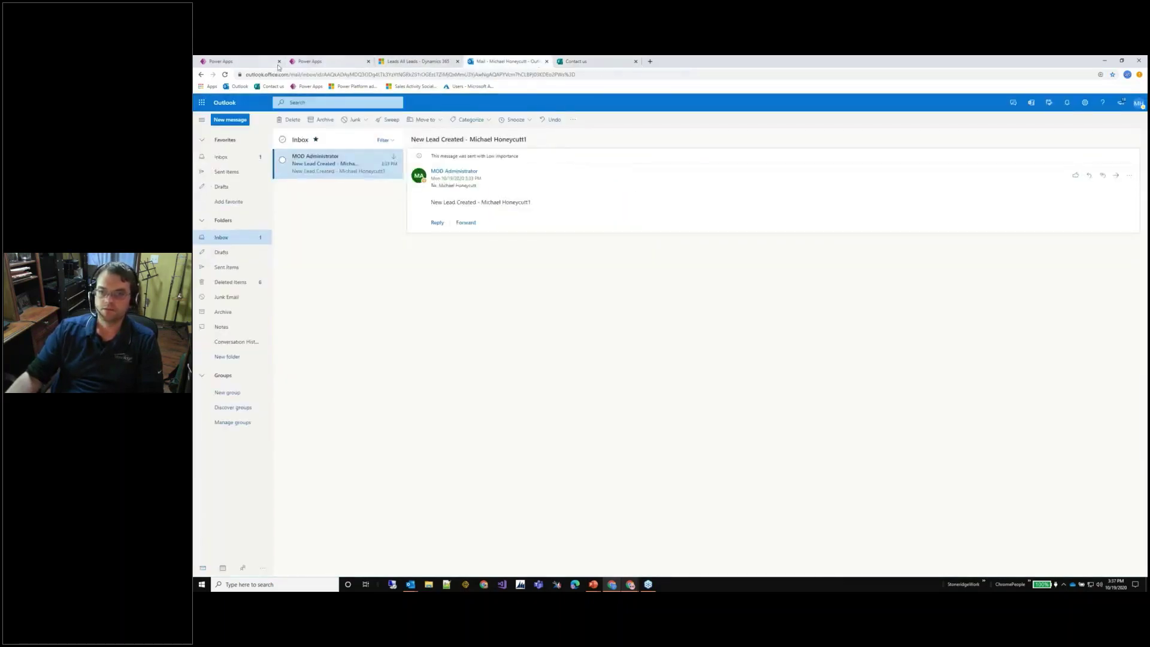
pyautogui.hotkey('alt', 'Tab')
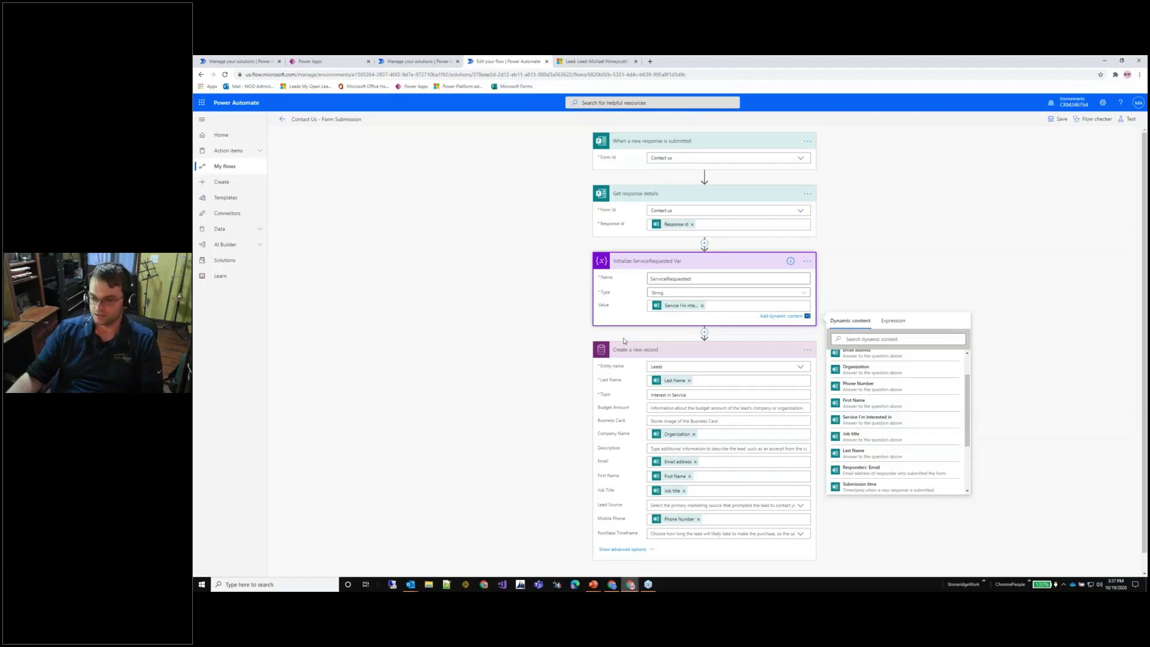
# Dismiss the dynamic content list, then reveal and scroll through Create a new record's advanced lead fields.
pyautogui.click(995, 278)
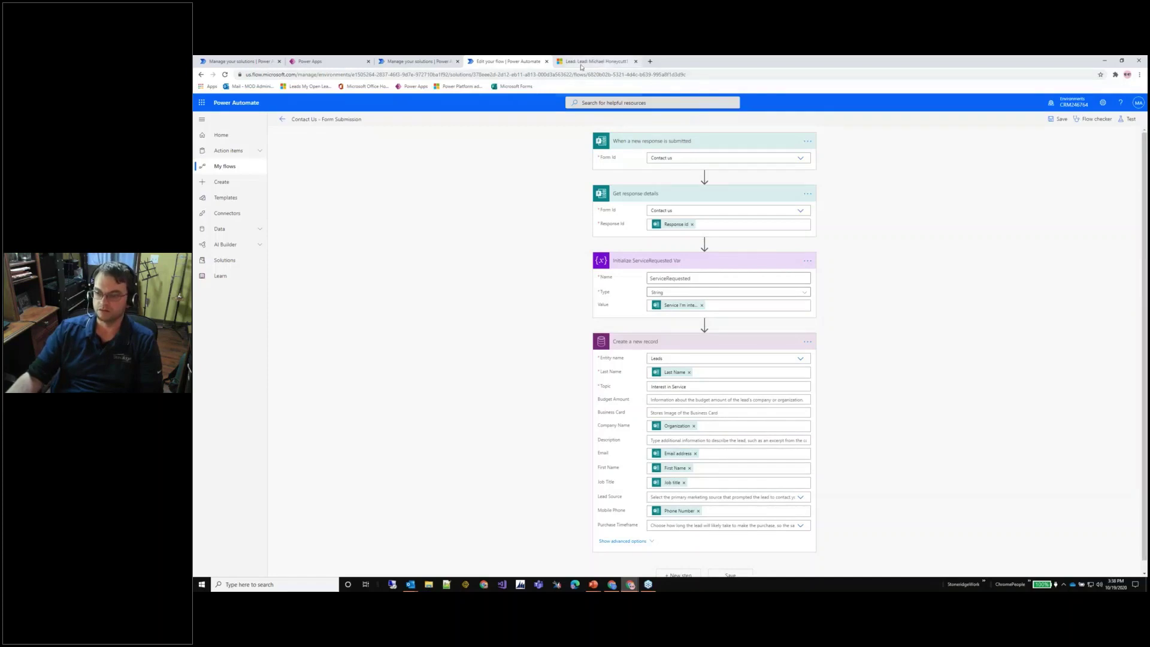
pyautogui.click(621, 543)
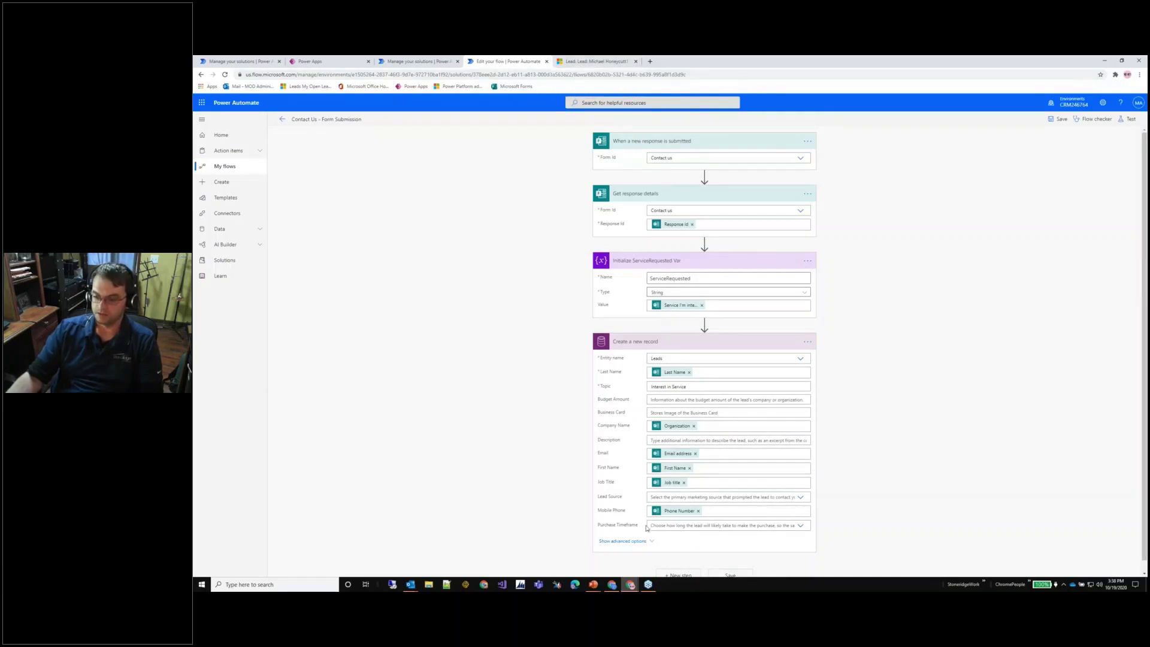
pyautogui.scroll(-5, 654, 473)
pyautogui.scroll(-15, 656, 458)
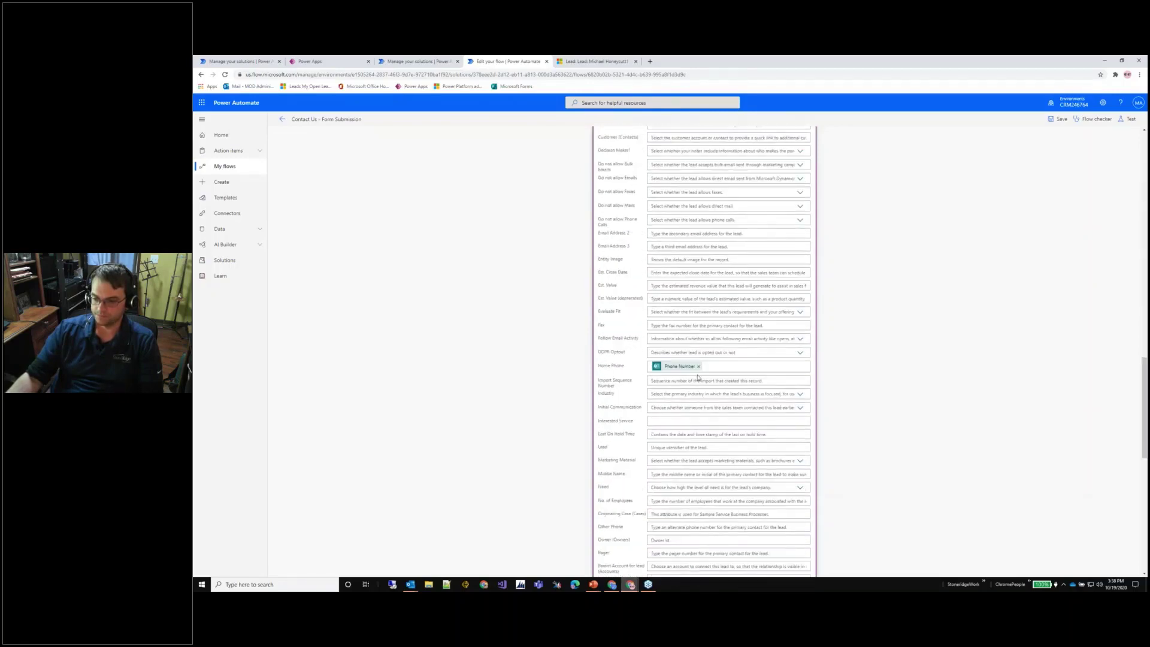
pyautogui.scroll(-10, 699, 377)
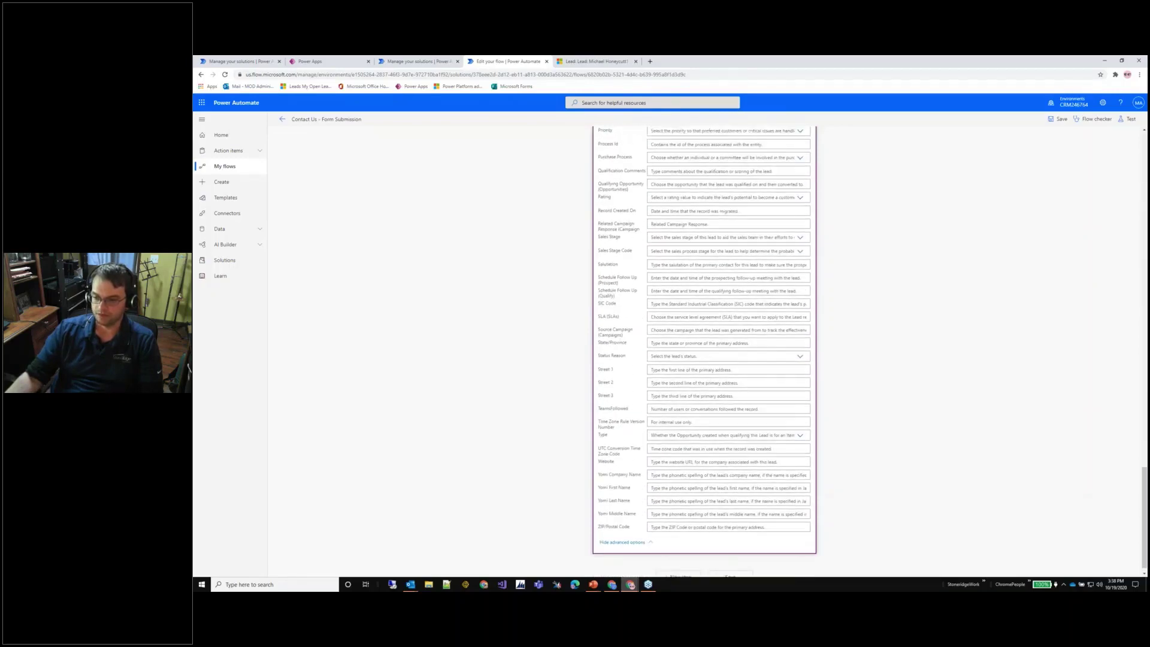
pyautogui.scroll(6, 699, 360)
pyautogui.scroll(20, 698, 360)
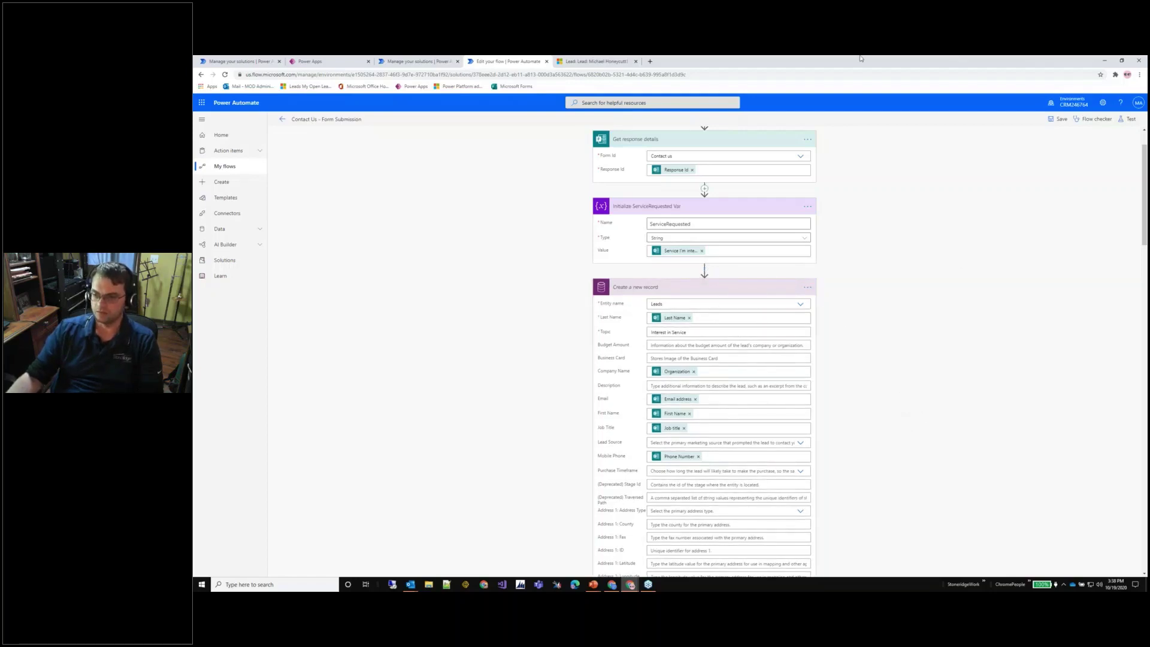
pyautogui.moveTo(630, 584)
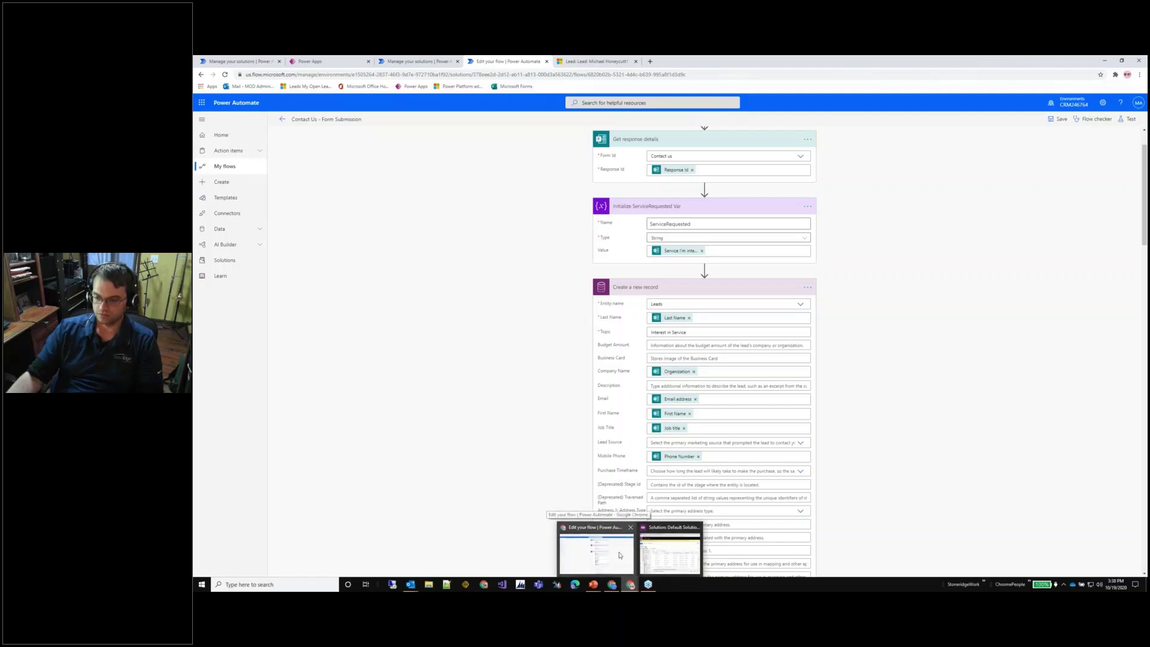
# Return to the Contact us form and enter the test contact's first and last name.
pyautogui.click(611, 565)
pyautogui.hotkey('alt', 'Tab')
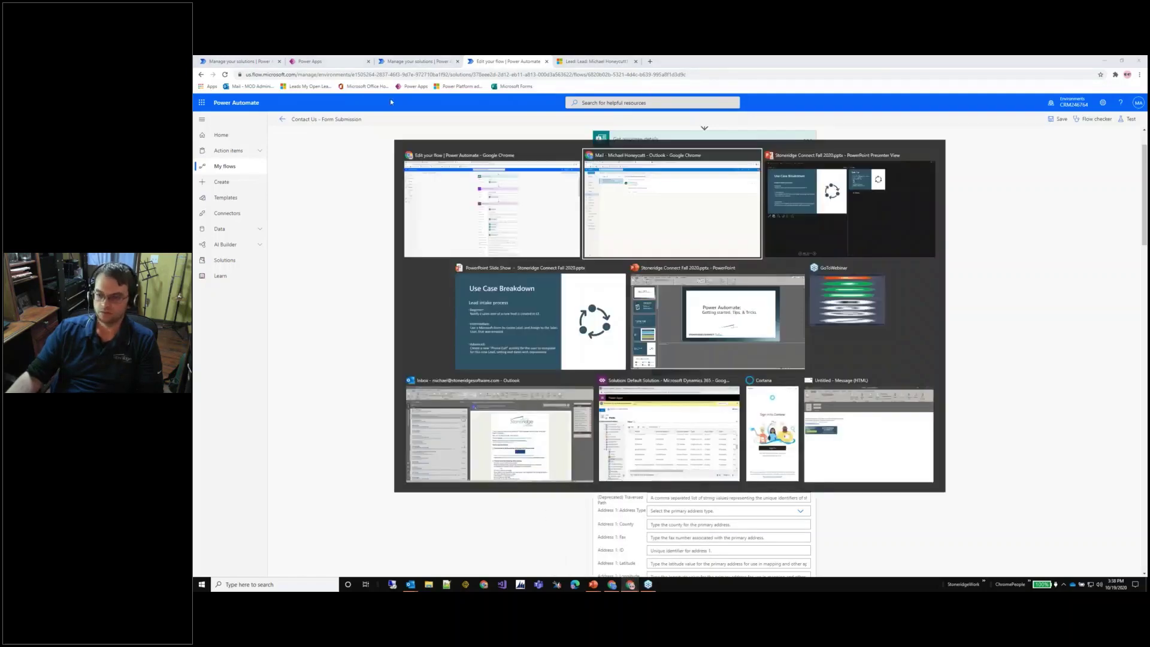
pyautogui.click(593, 61)
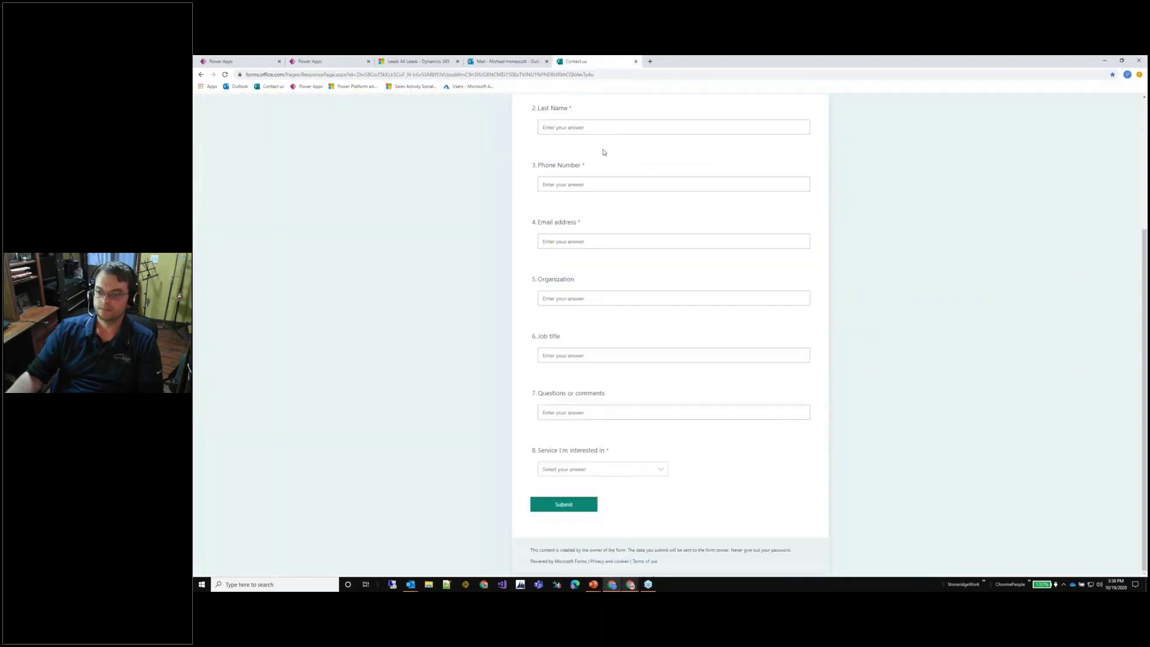
pyautogui.scroll(2, 598, 146)
pyautogui.scroll(1, 598, 146)
pyautogui.click(599, 246)
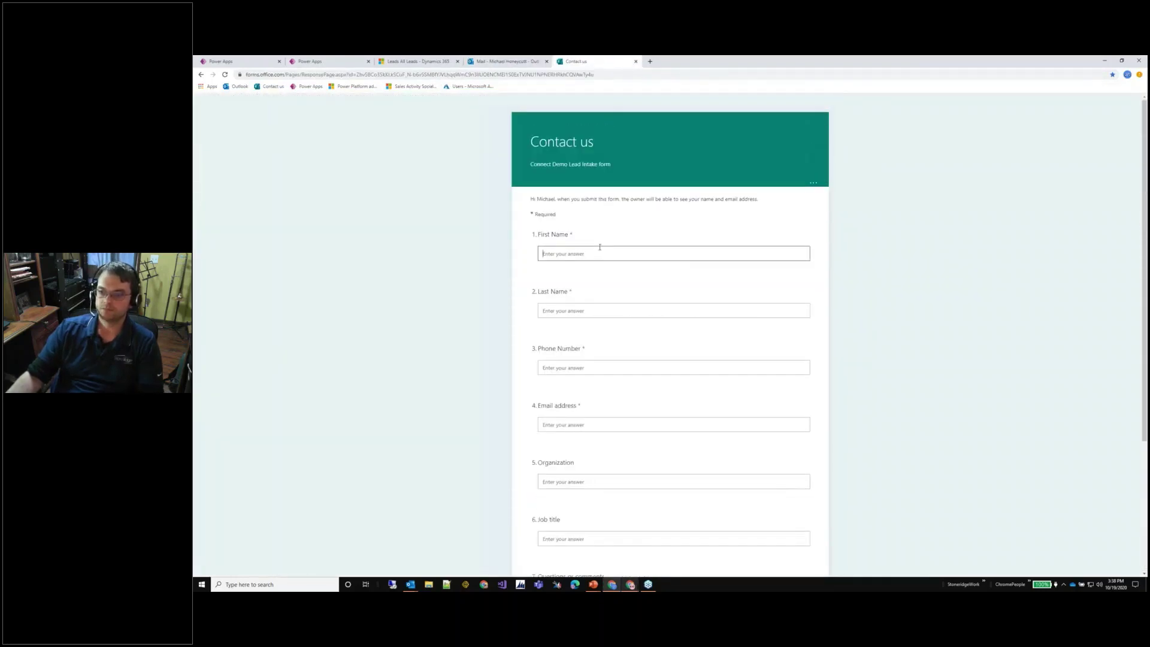
pyautogui.press('Tab')
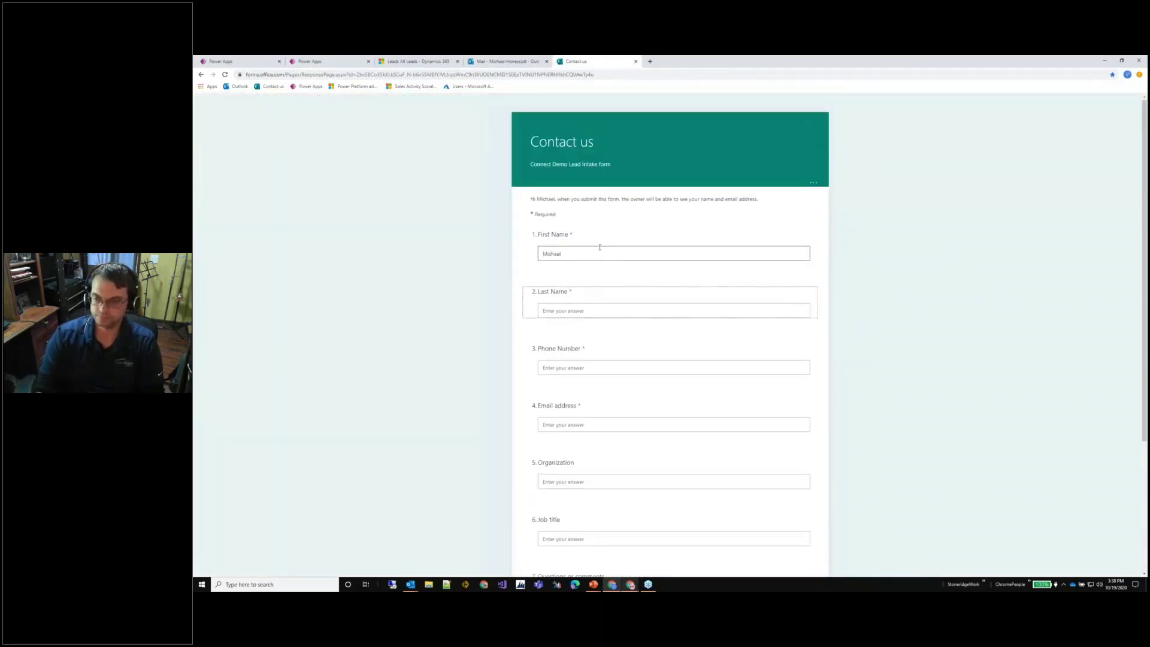
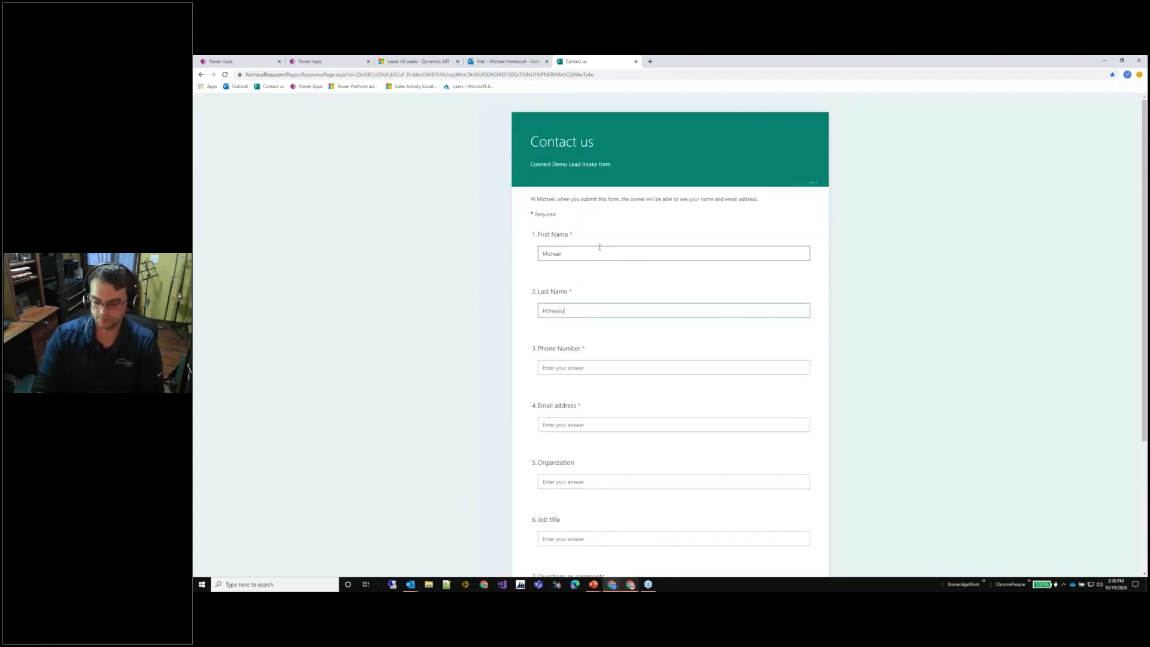
pyautogui.hotkey('shift', 'Home')
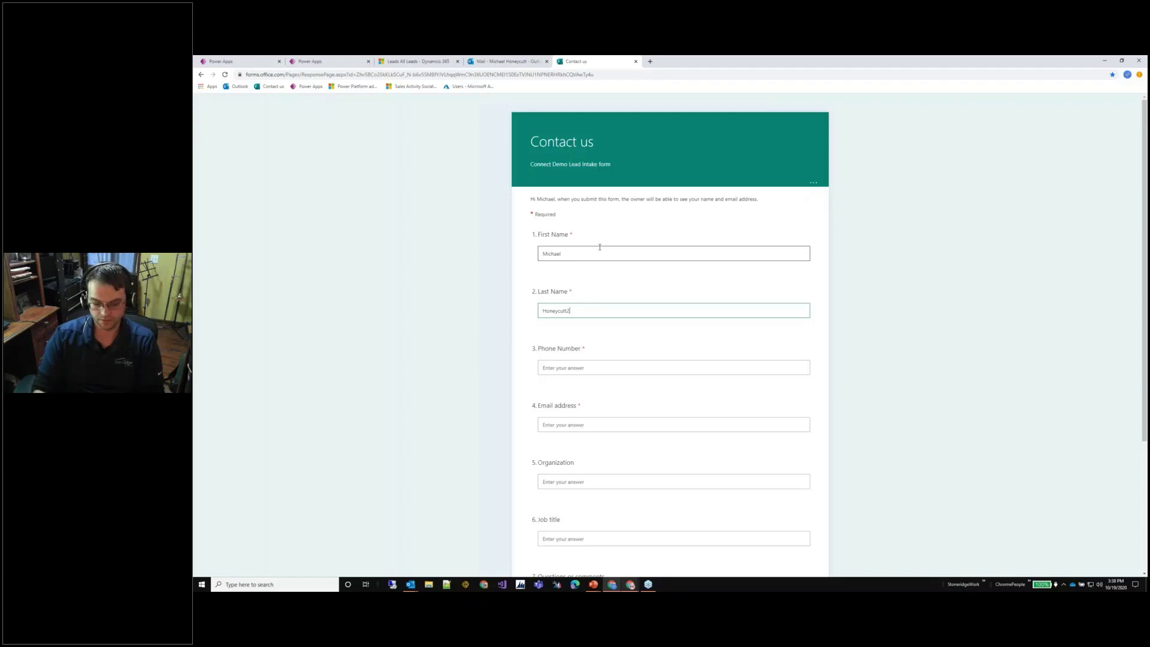
pyautogui.press('Tab')
pyautogui.press('Tab')
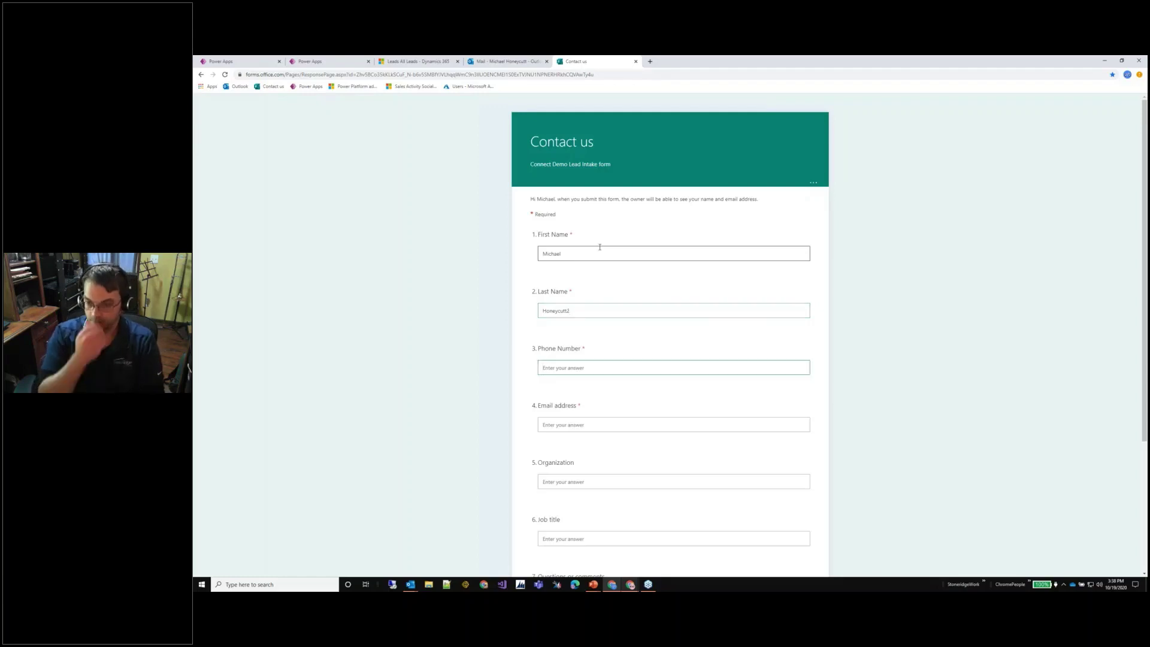
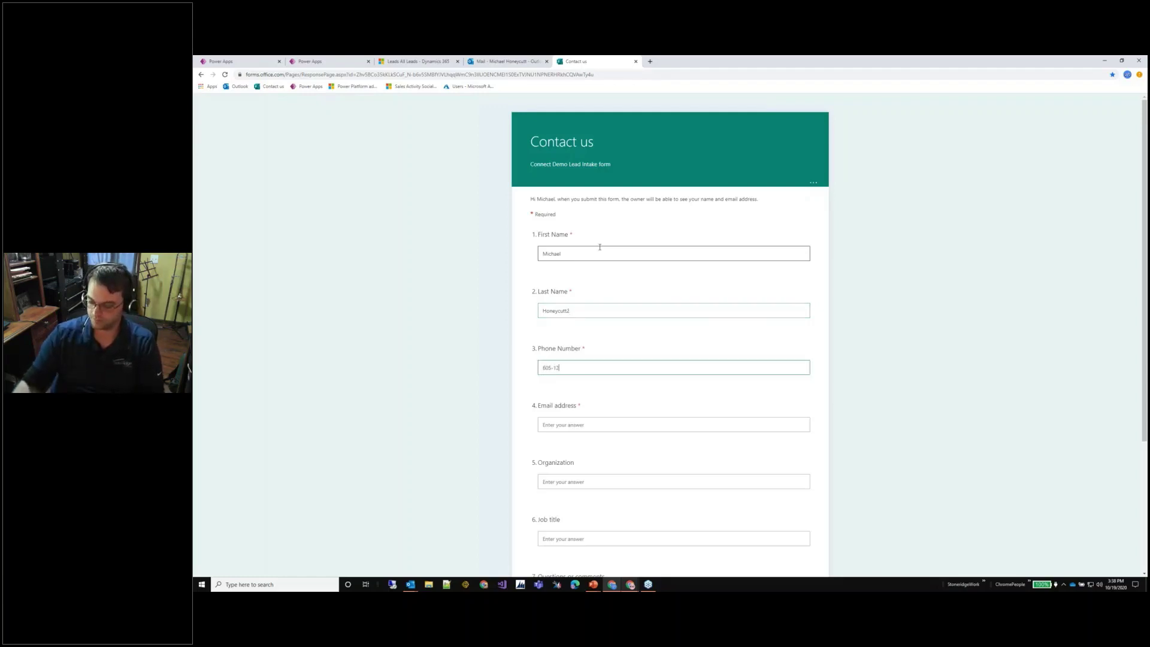
# Fill in the contact's phone number and e-mail, organization Stoneridge, and job title Architect.
pyautogui.click(573, 426)
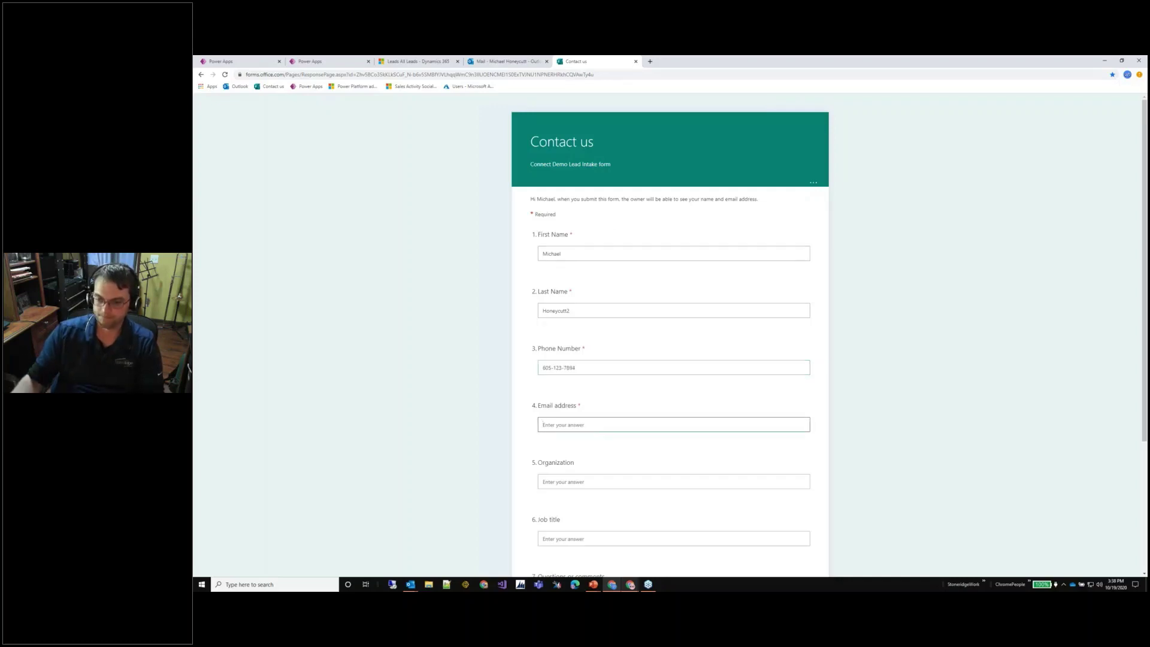
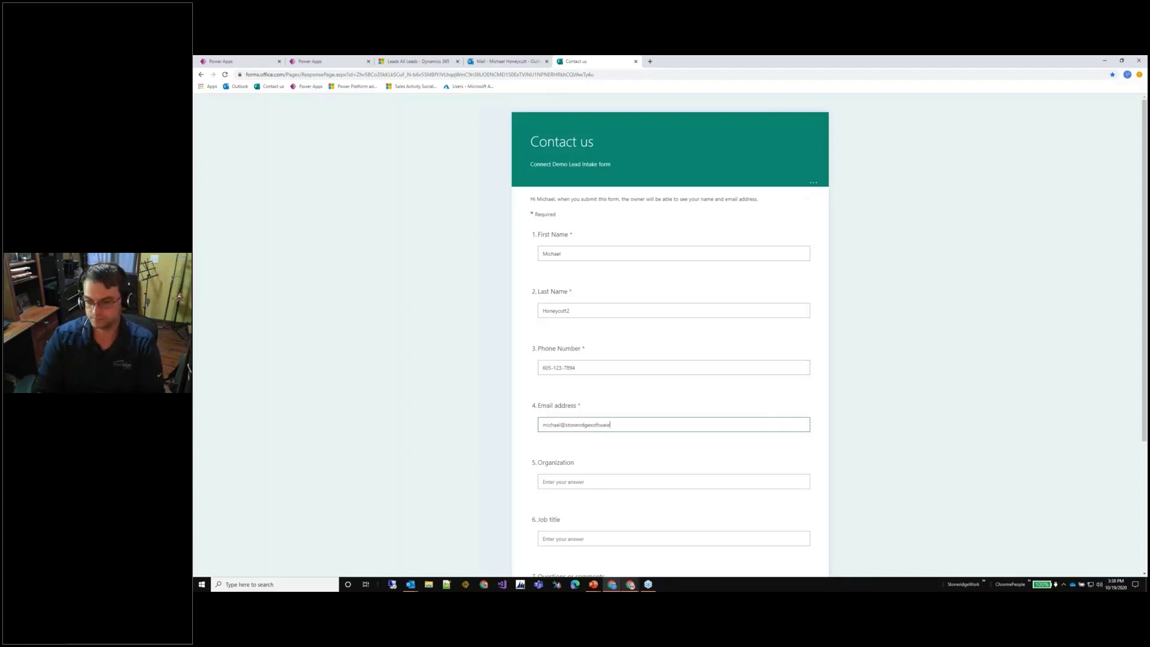
pyautogui.press('Tab')
pyautogui.write('Stoe')
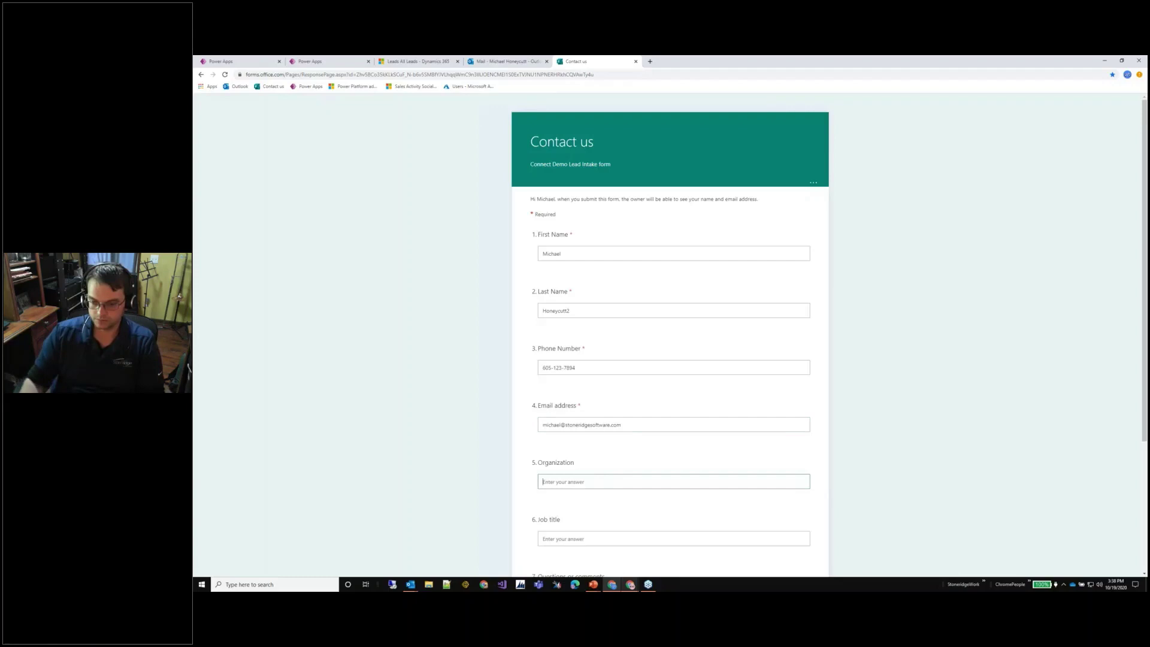
pyautogui.write('eridge')
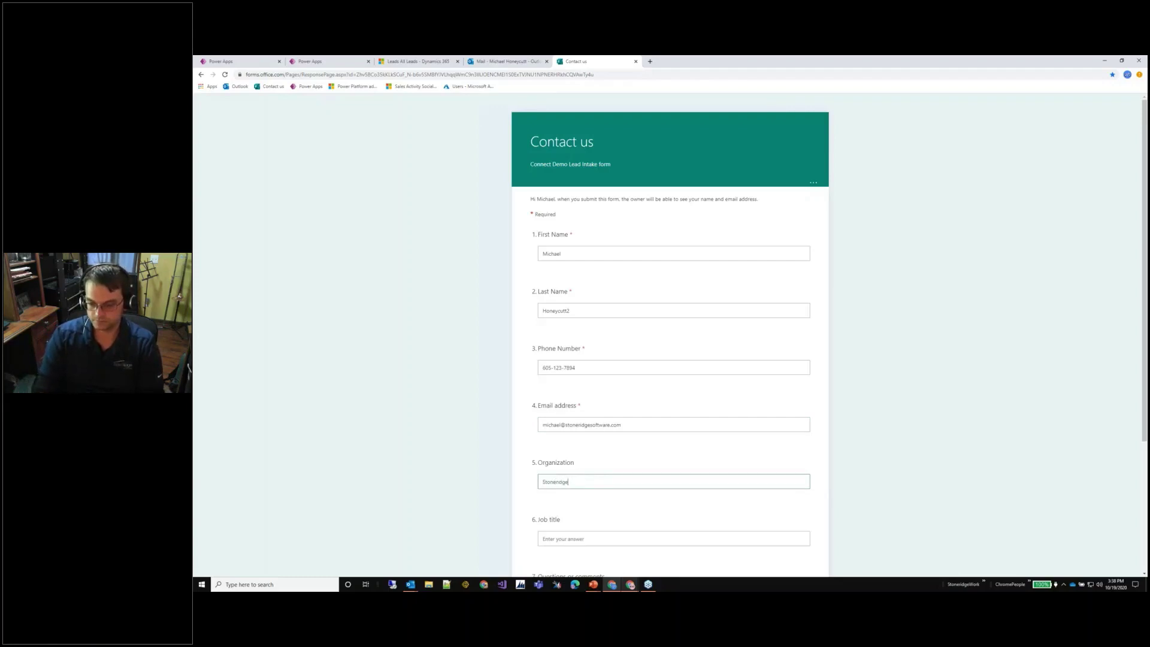
pyautogui.press('Tab')
pyautogui.write('Az')
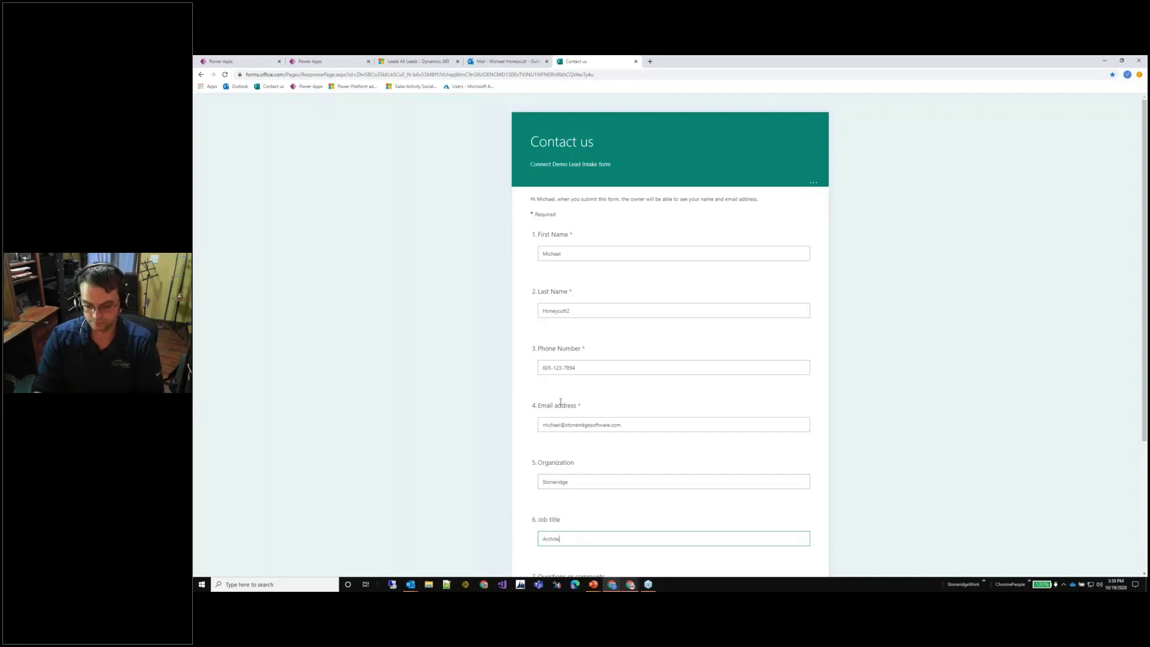
pyautogui.press('Tab')
# Choose Power Automate as the service of interest and submit the response.
pyautogui.scroll(-3, 653, 372)
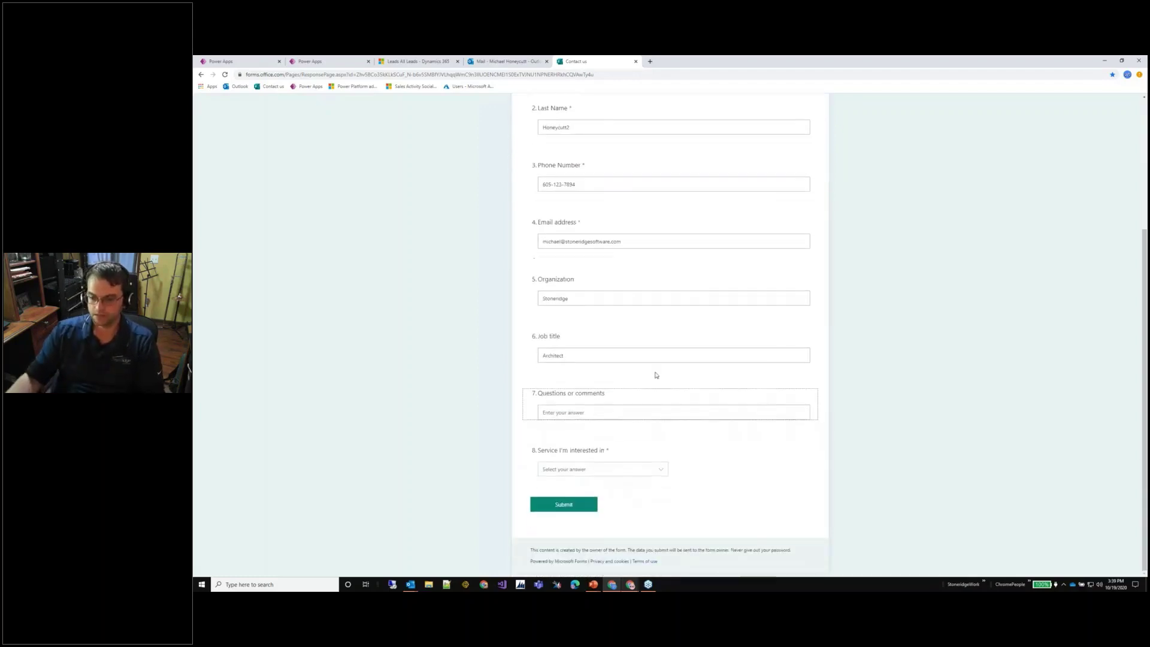
pyautogui.click(662, 470)
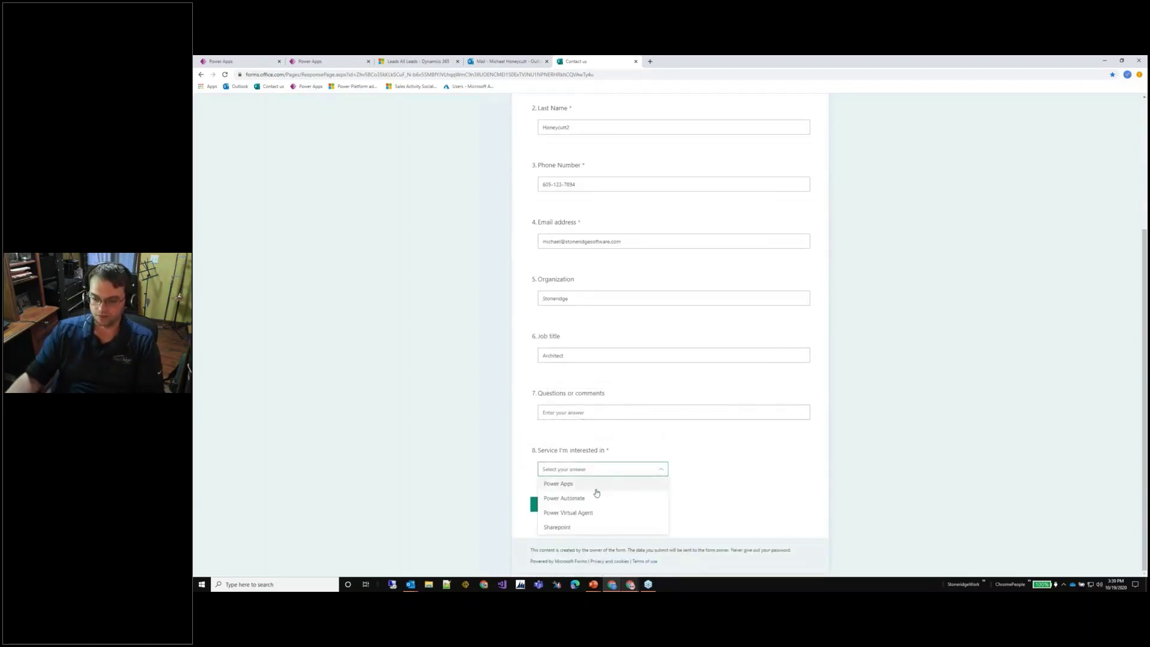
pyautogui.click(573, 499)
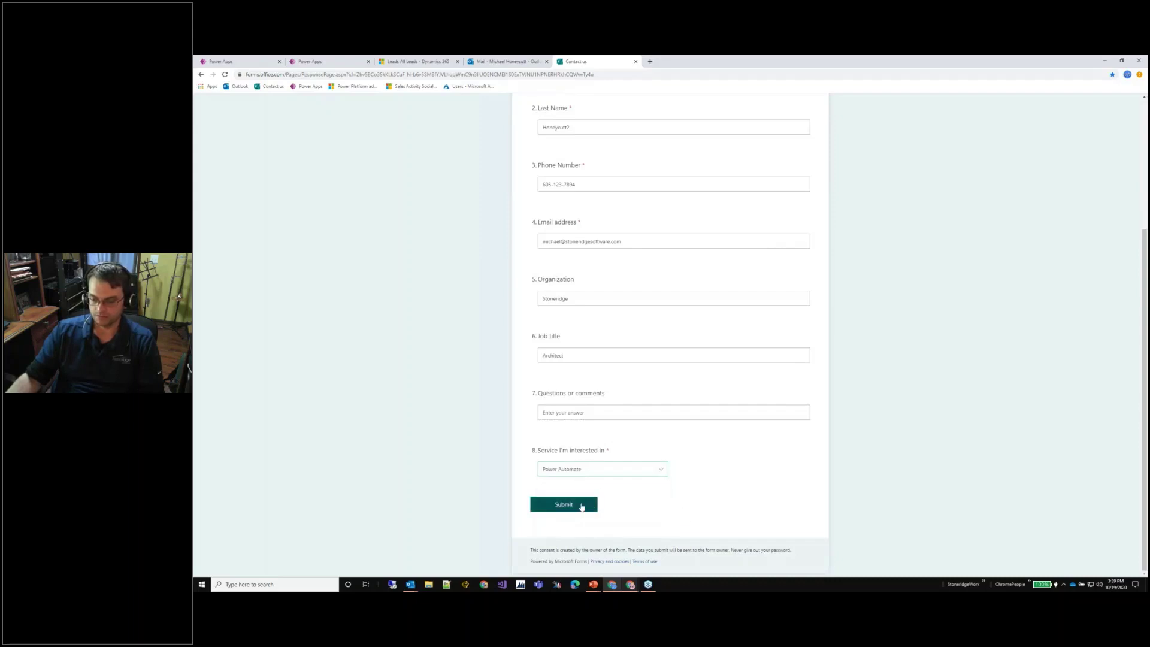
pyautogui.click(581, 506)
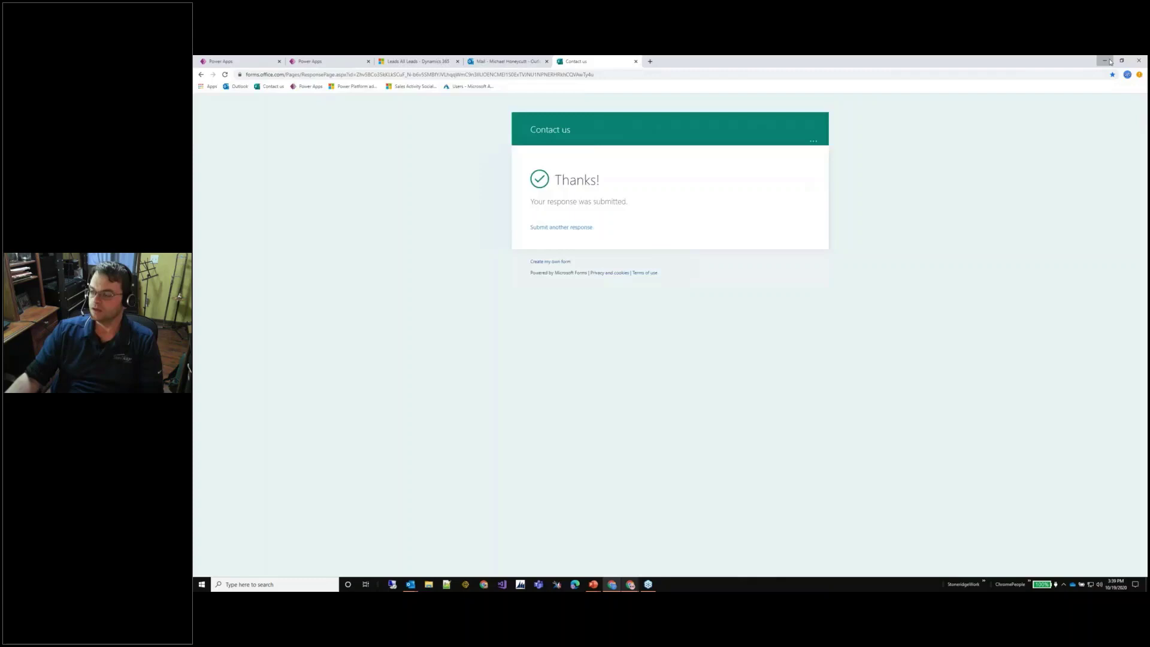
# Leave the flow editor without saving and open the latest successful run from the 28-day run history.
pyautogui.hotkey('alt', 'Tab')
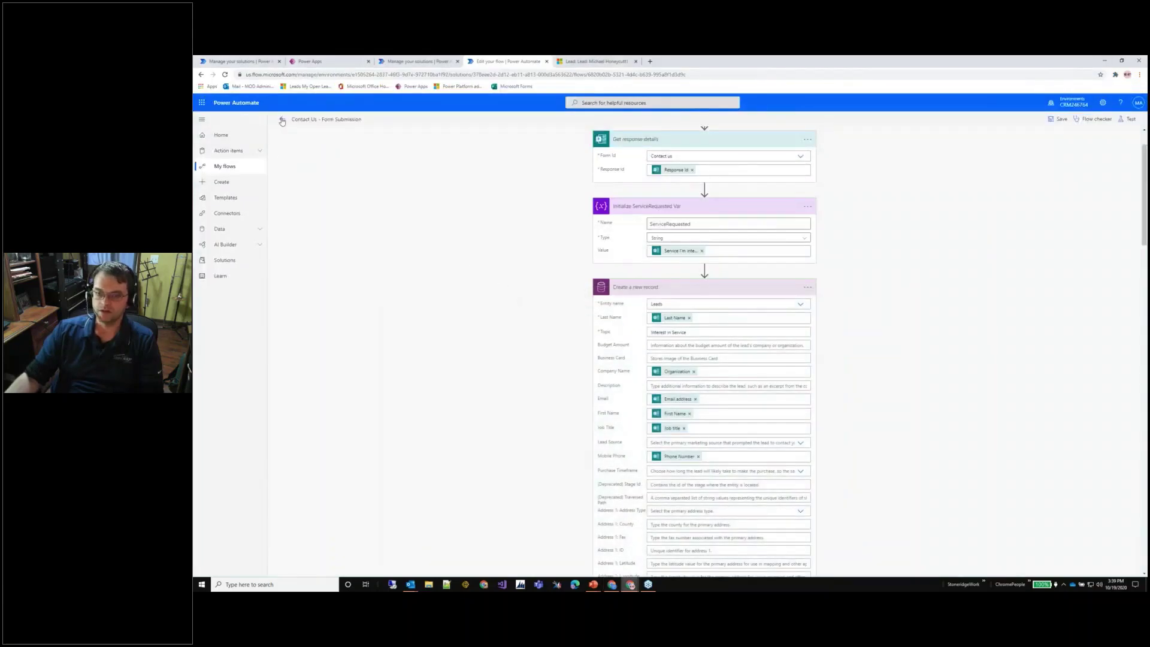
pyautogui.click(282, 120)
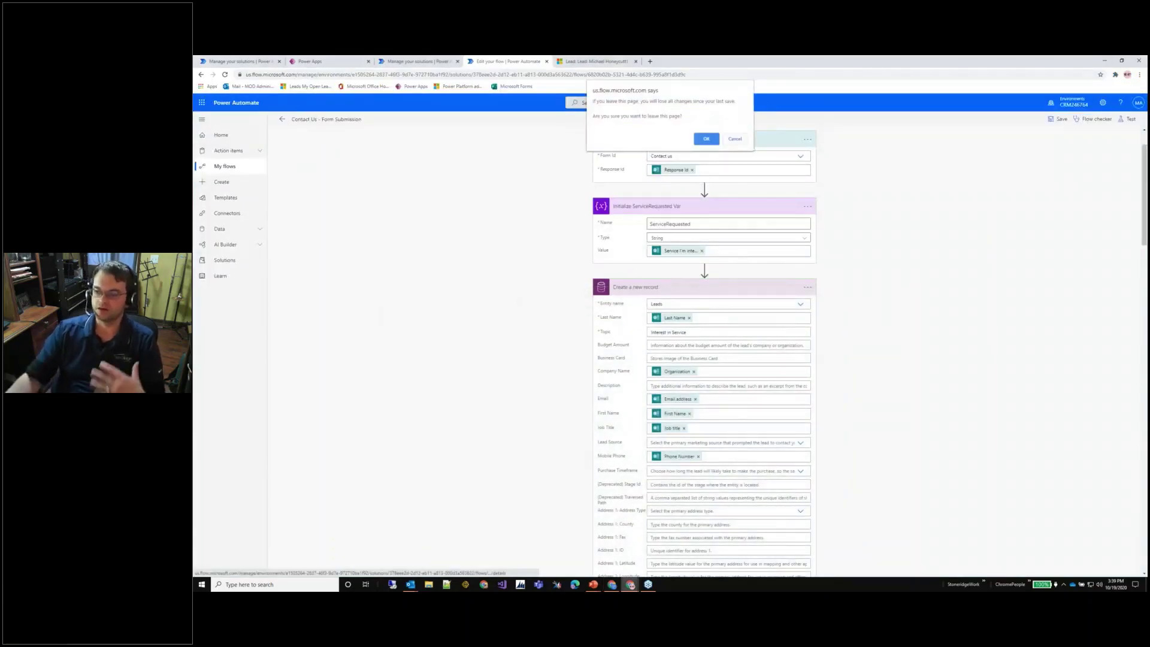
pyautogui.click(706, 138)
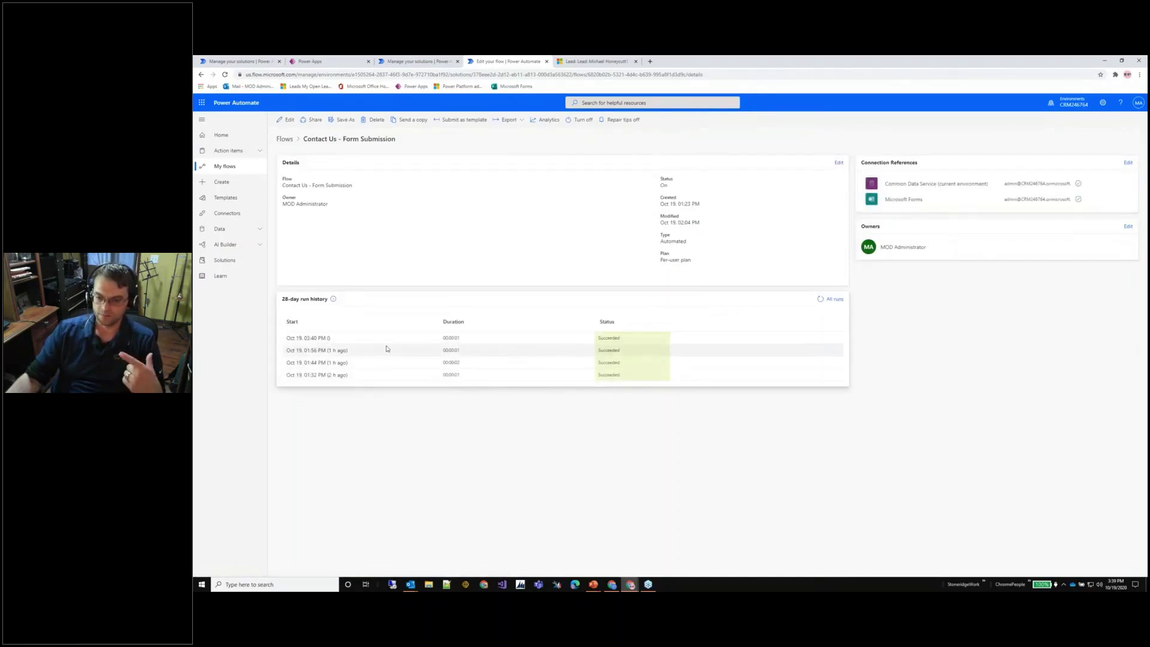
pyautogui.click(327, 339)
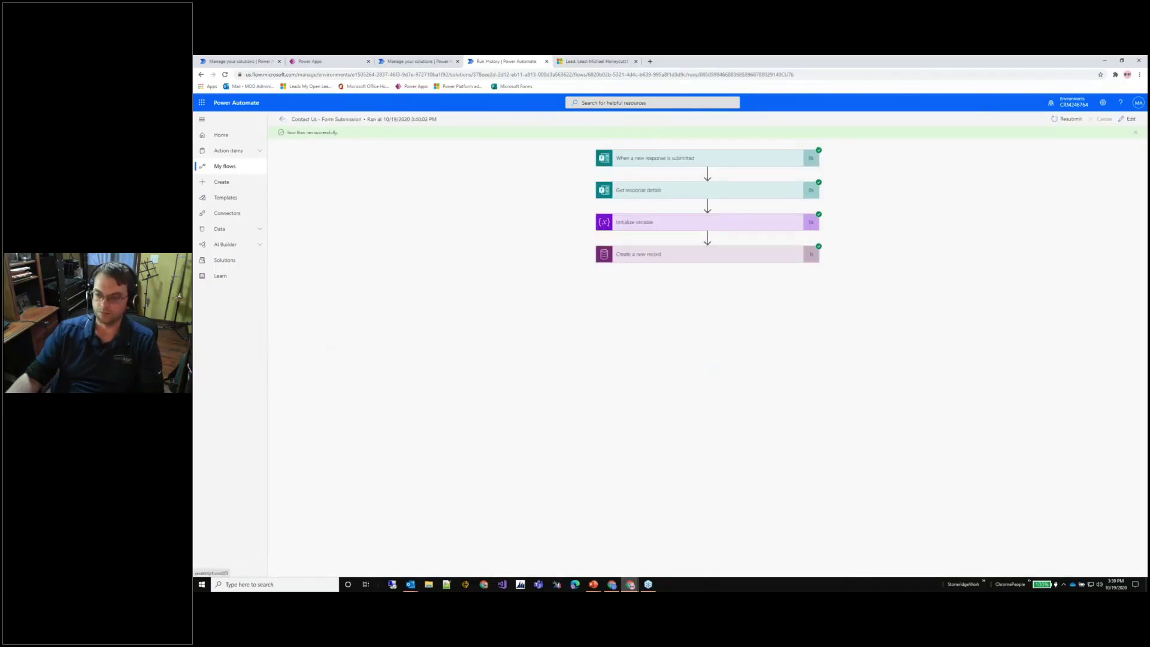
# Expand the trigger, Get response details, variable and Create a new record steps, then return to flow details.
pyautogui.click(679, 160)
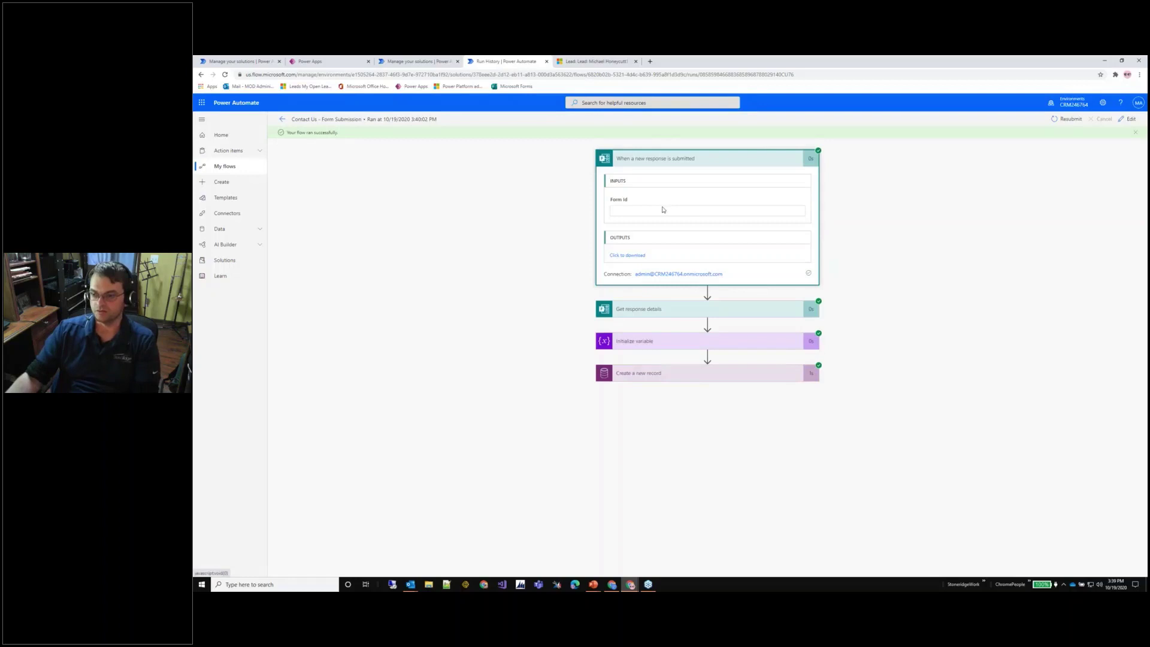
pyautogui.click(664, 317)
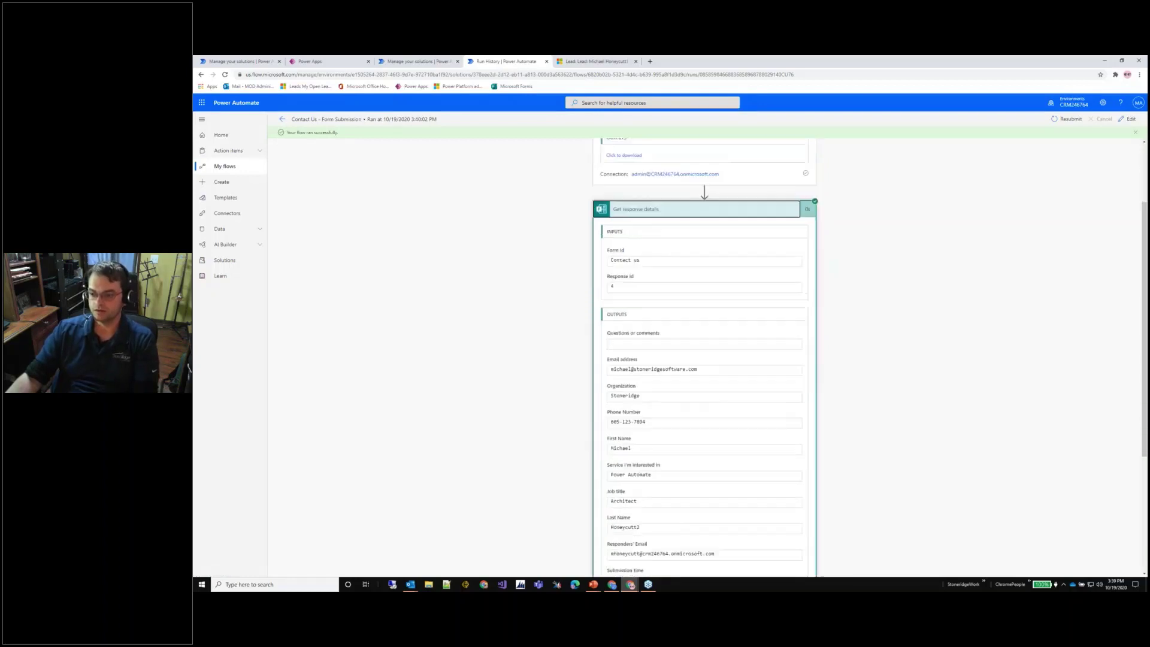
pyautogui.scroll(-2, 653, 246)
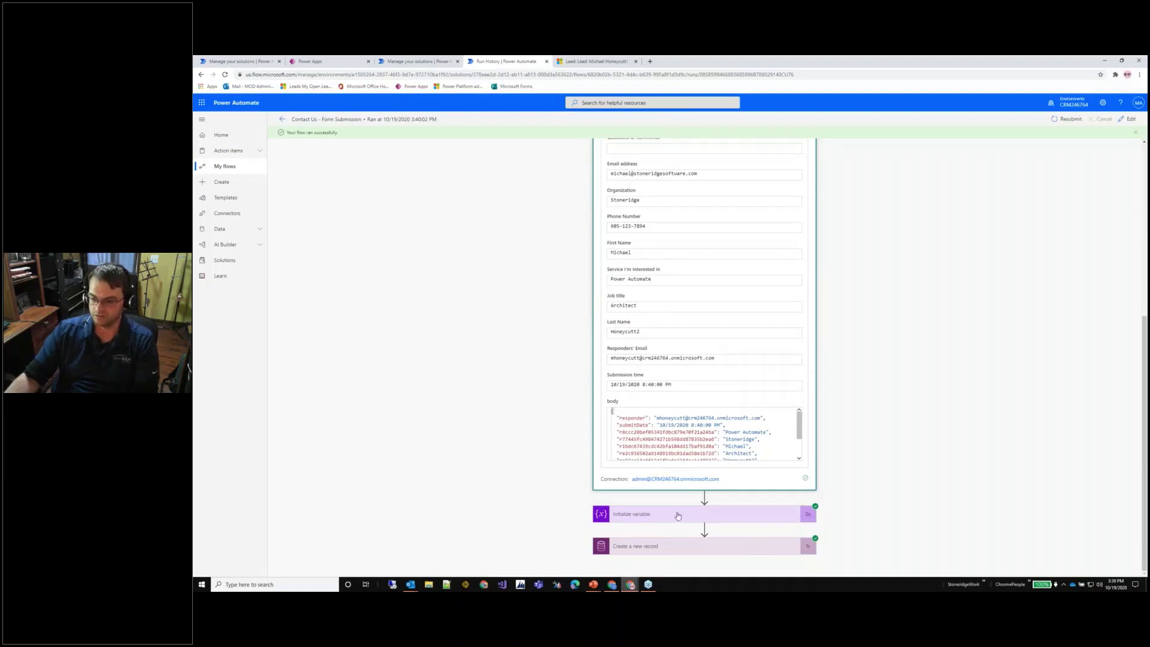
pyautogui.click(676, 513)
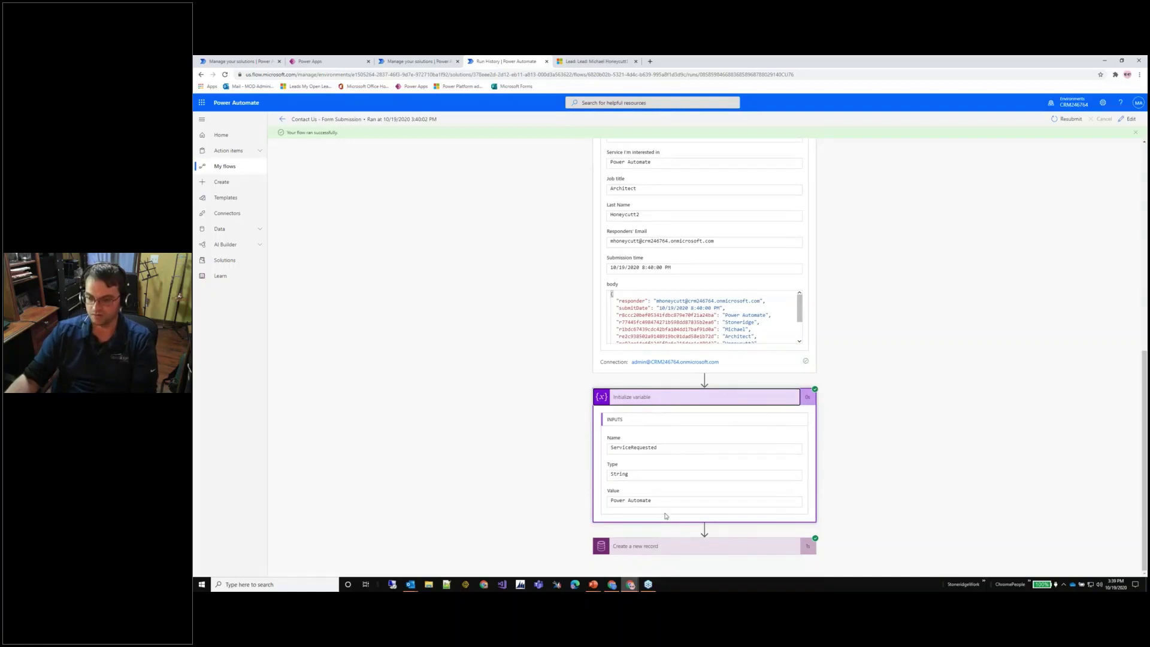
pyautogui.click(642, 546)
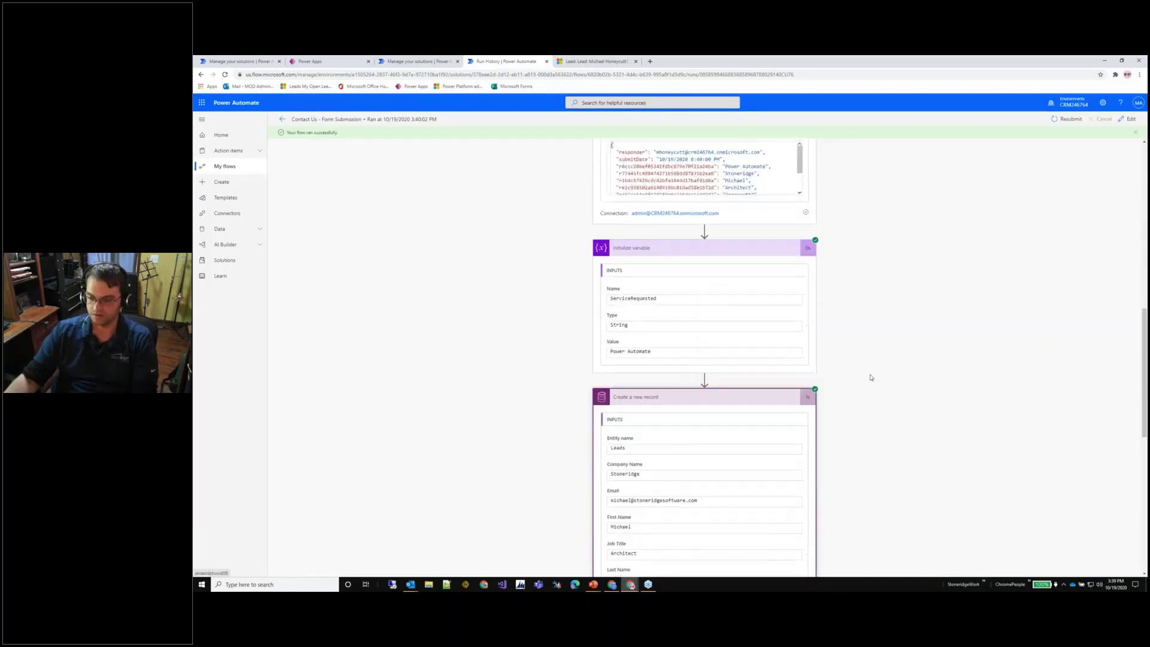
pyautogui.scroll(2, 680, 272)
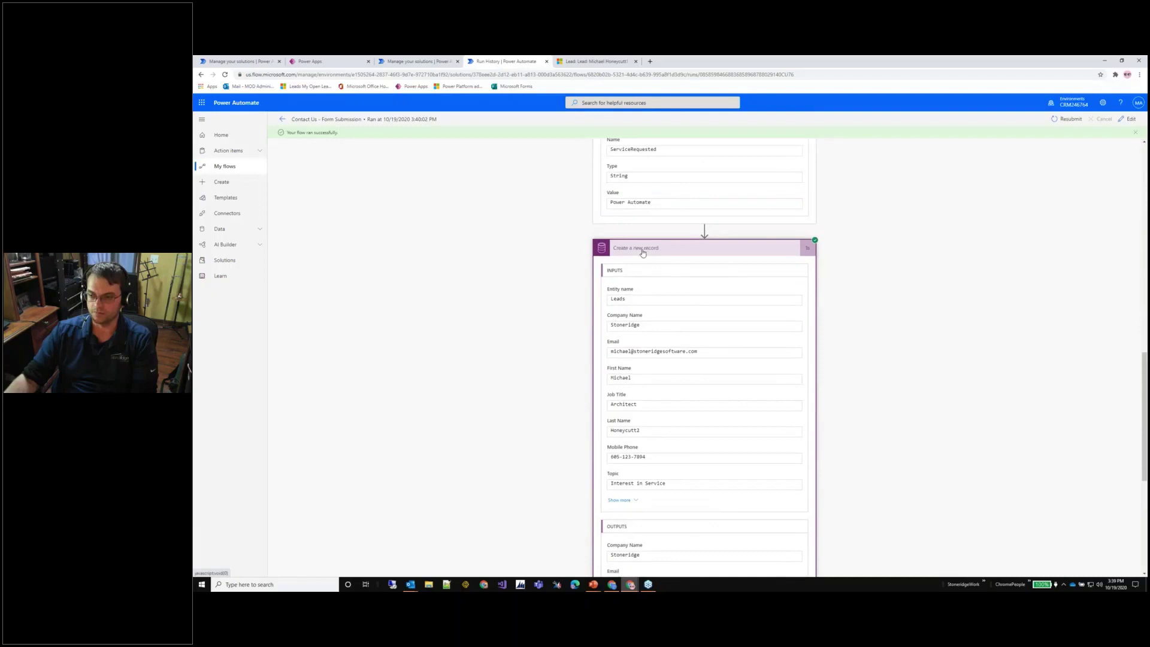
pyautogui.scroll(7, 859, 354)
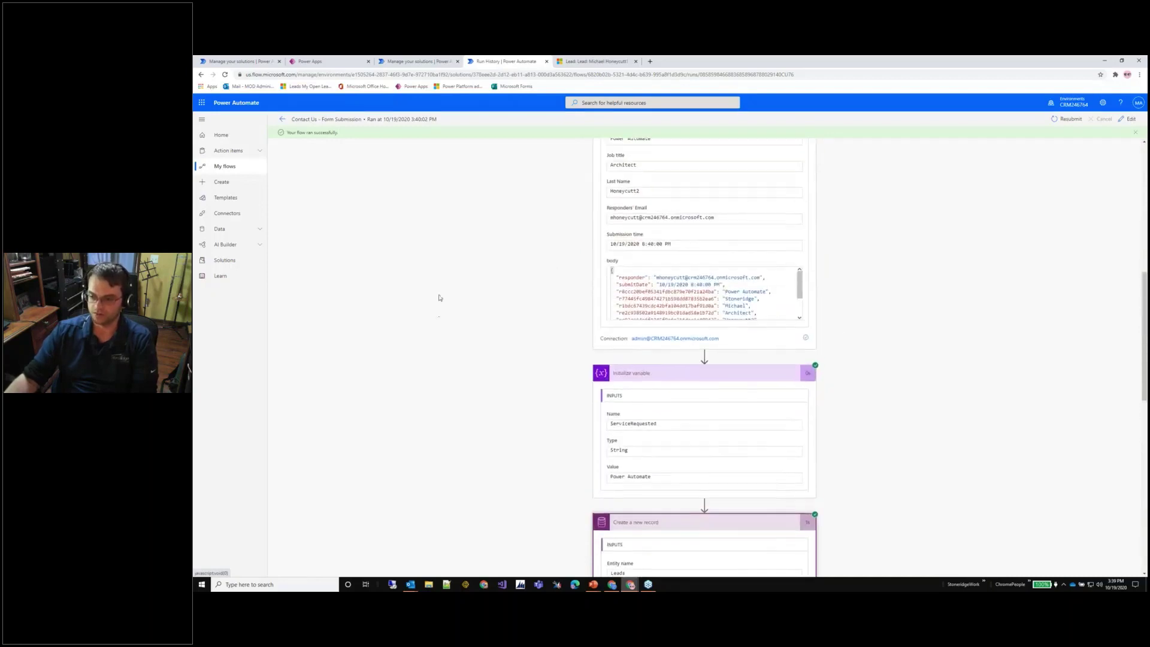
pyautogui.moveTo(630, 584)
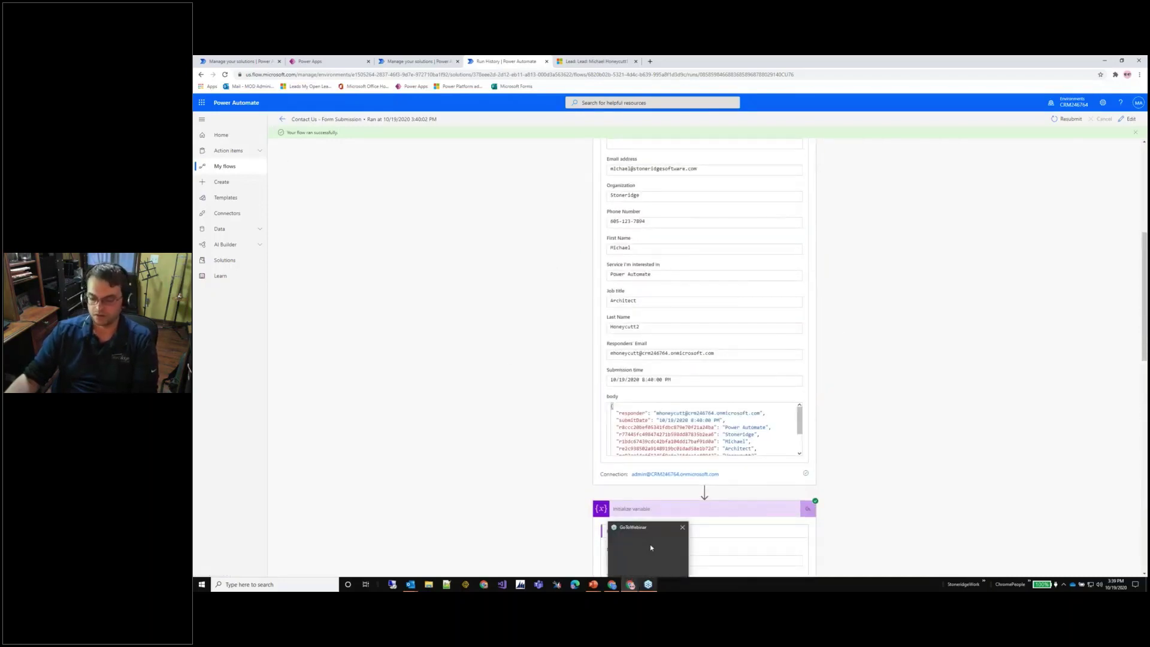
pyautogui.click(282, 121)
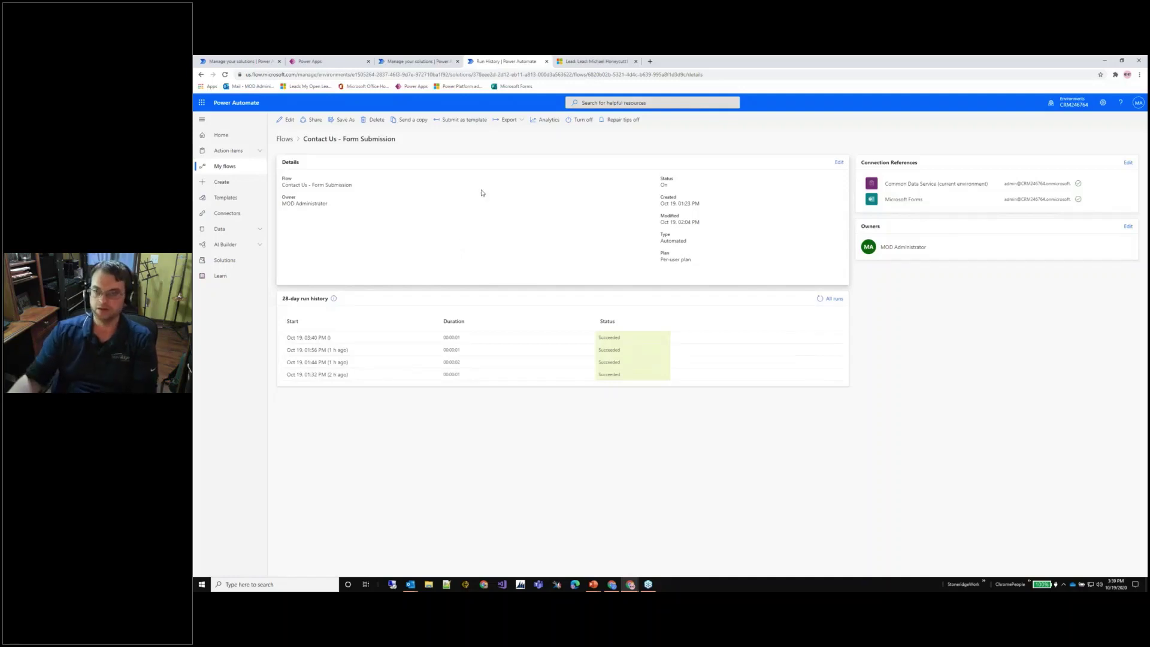
# Open the new Interest in Service lead from My Open Leads in Dynamics 365, then return to the list.
pyautogui.click(593, 61)
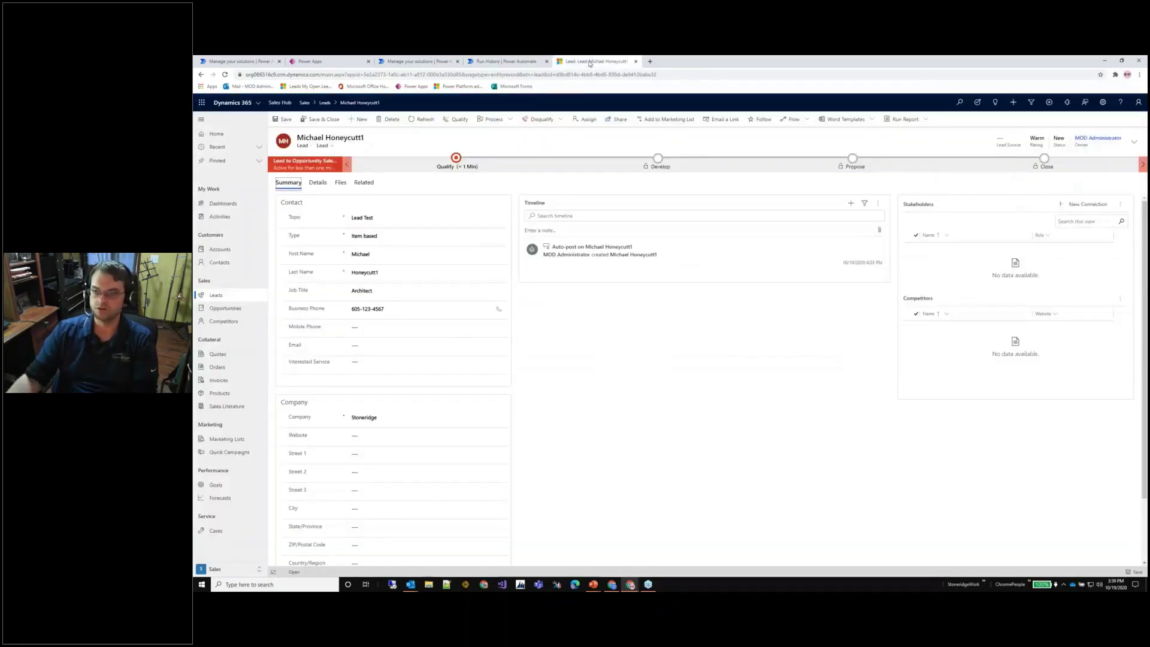
pyautogui.click(324, 103)
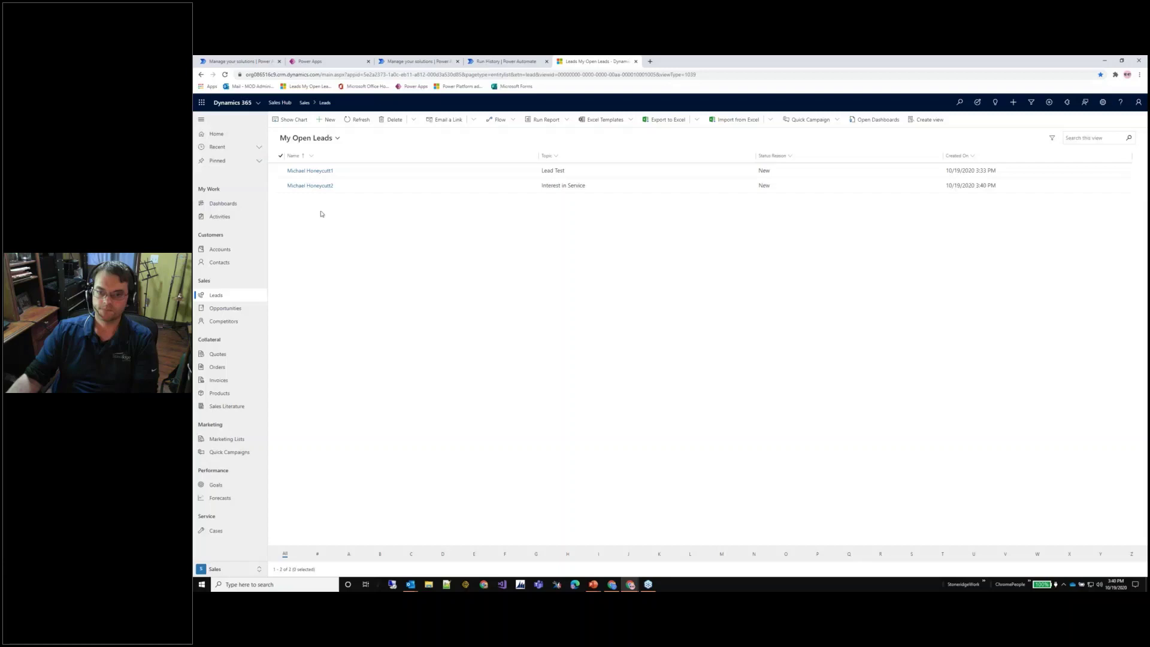
pyautogui.click(320, 186)
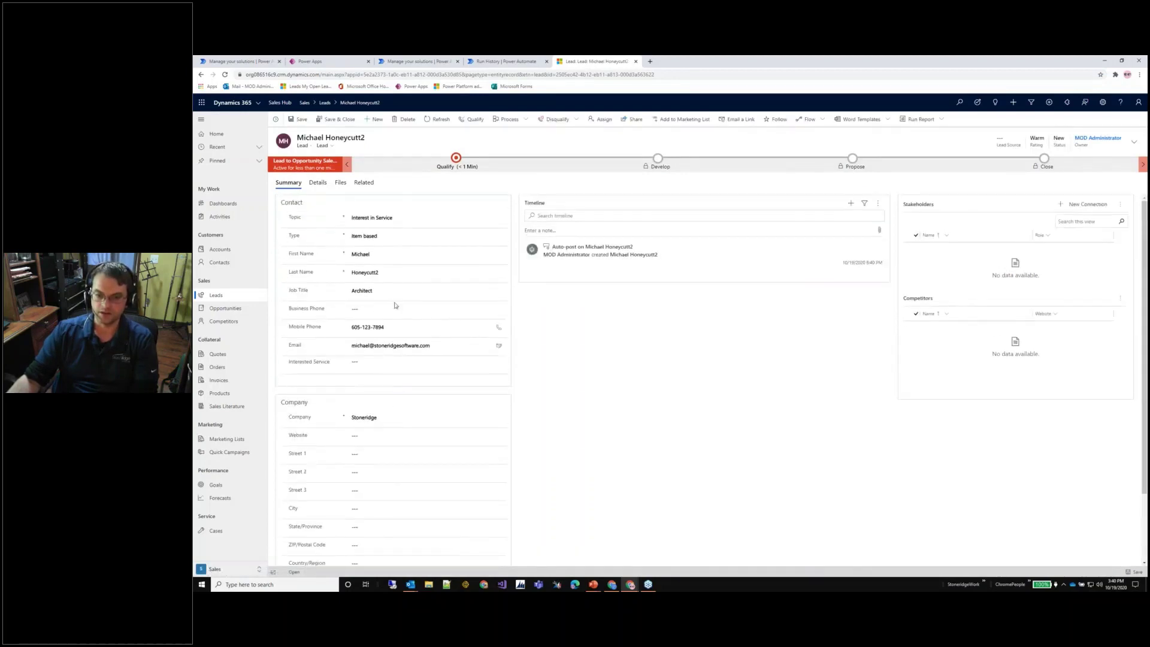
pyautogui.click(201, 75)
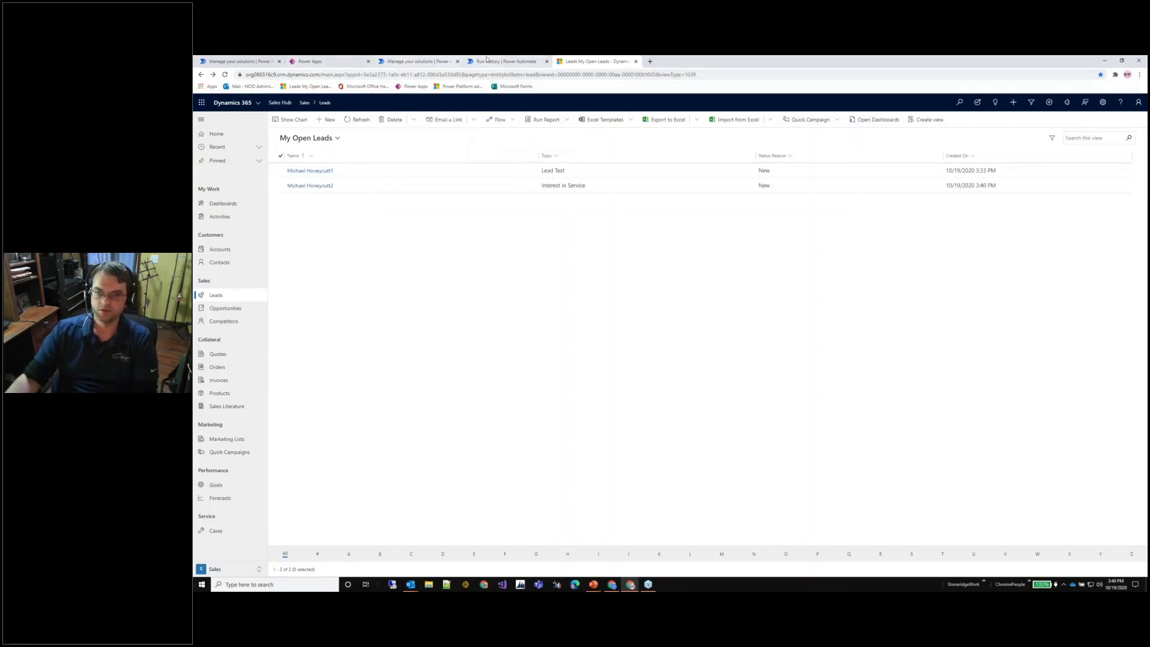
pyautogui.moveTo(594, 586)
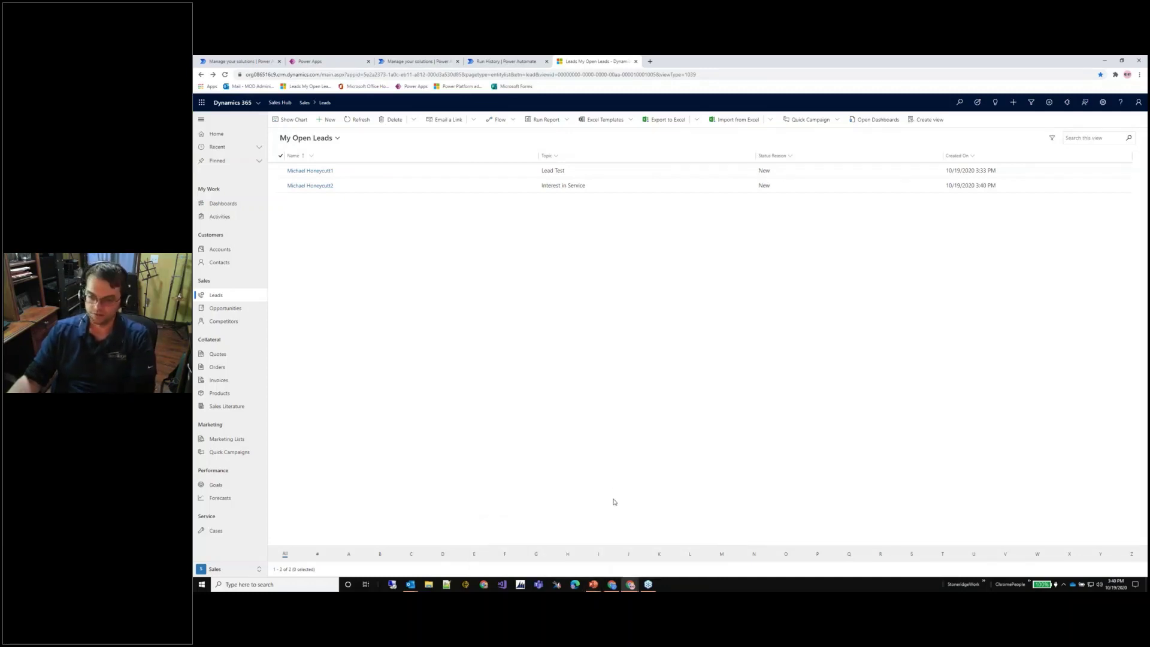
pyautogui.moveTo(630, 584)
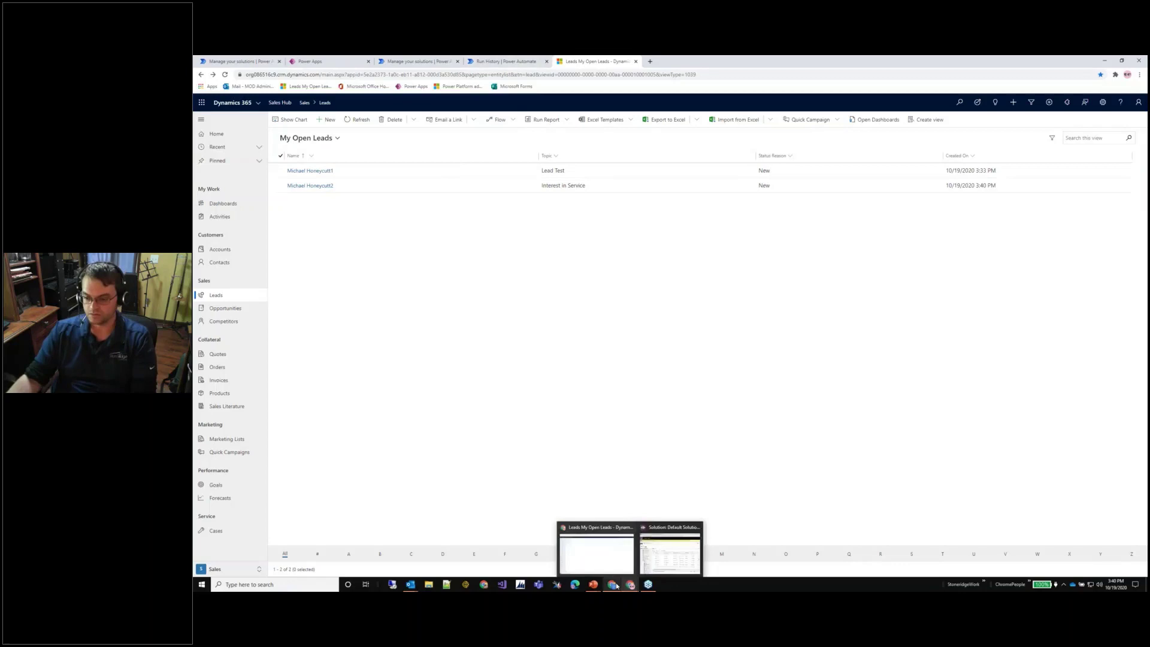
pyautogui.click(613, 560)
# Read the newest 'New Lead Created' email in the Outlook inbox, then minimize the mail window.
pyautogui.click(493, 61)
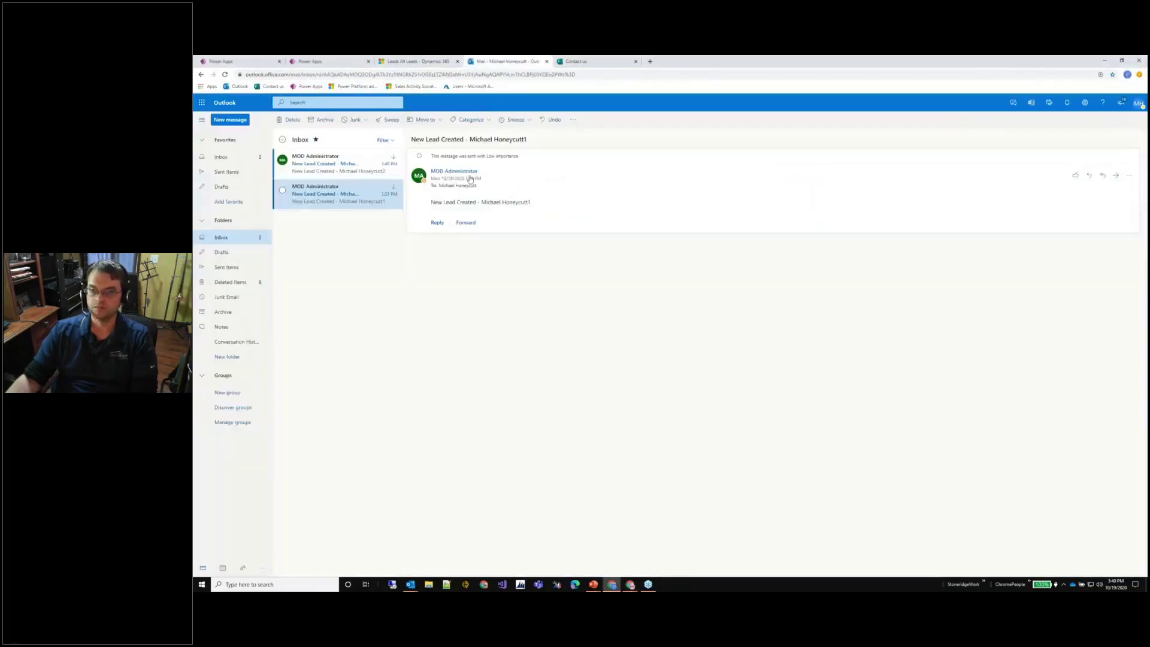
pyautogui.click(327, 173)
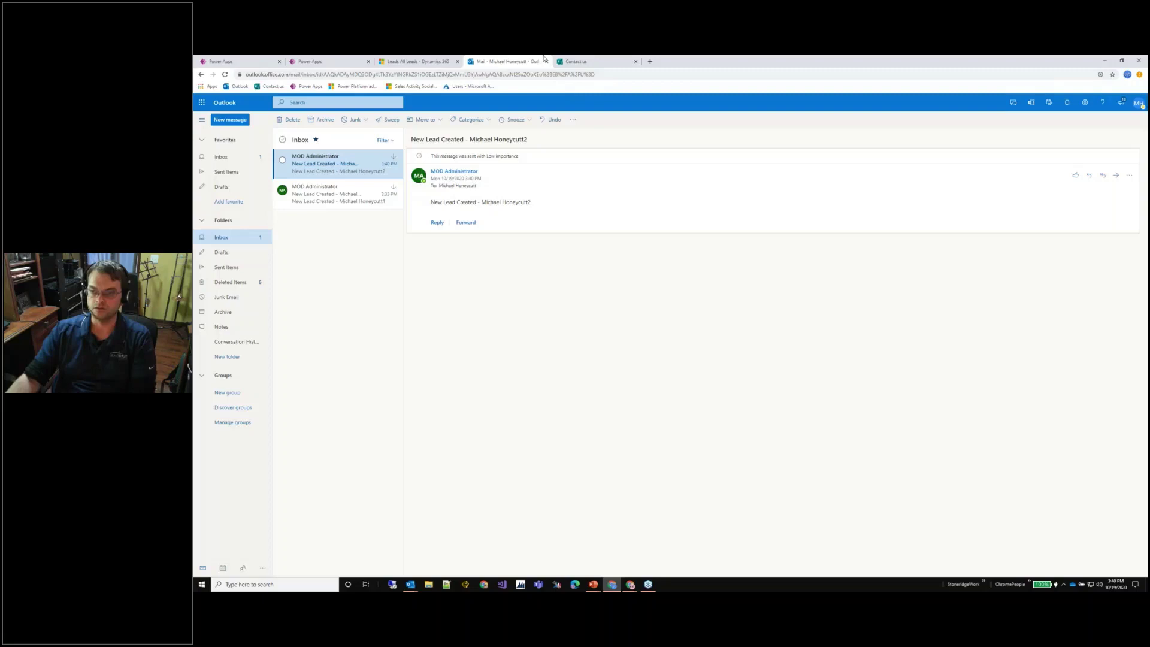
pyautogui.click(1104, 61)
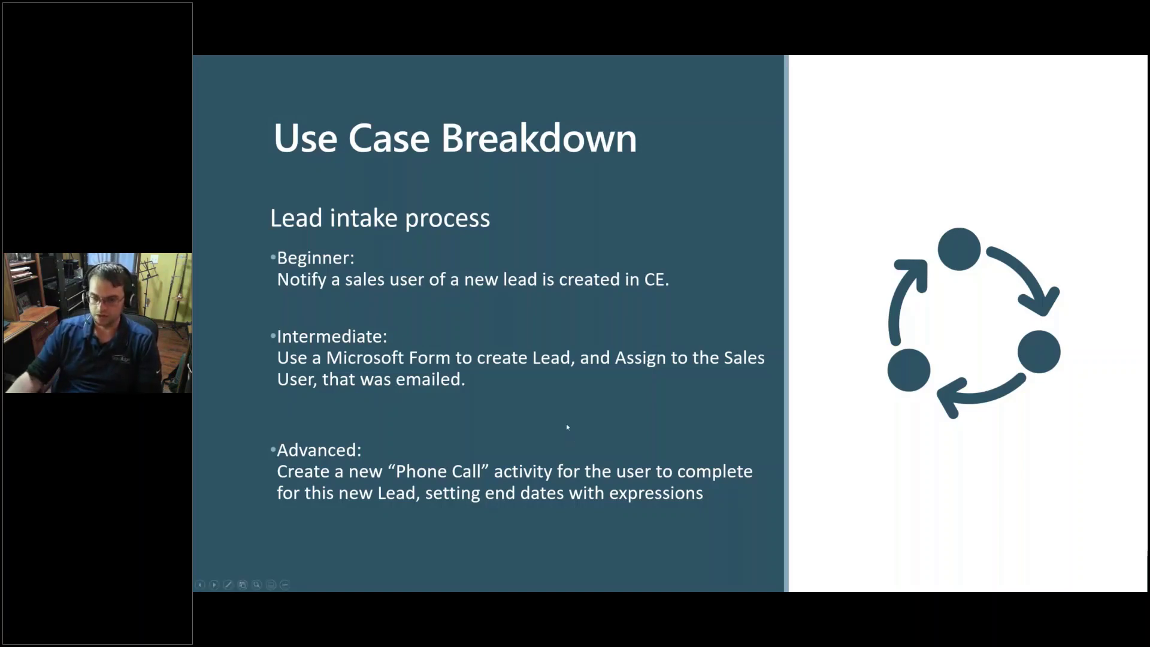
# Switch to the MHConnectDemo solution in Chrome and open the 'When a Lead is Created -> Create a new record' flow in a new tab.
pyautogui.hotkey('alt', 'Tab')
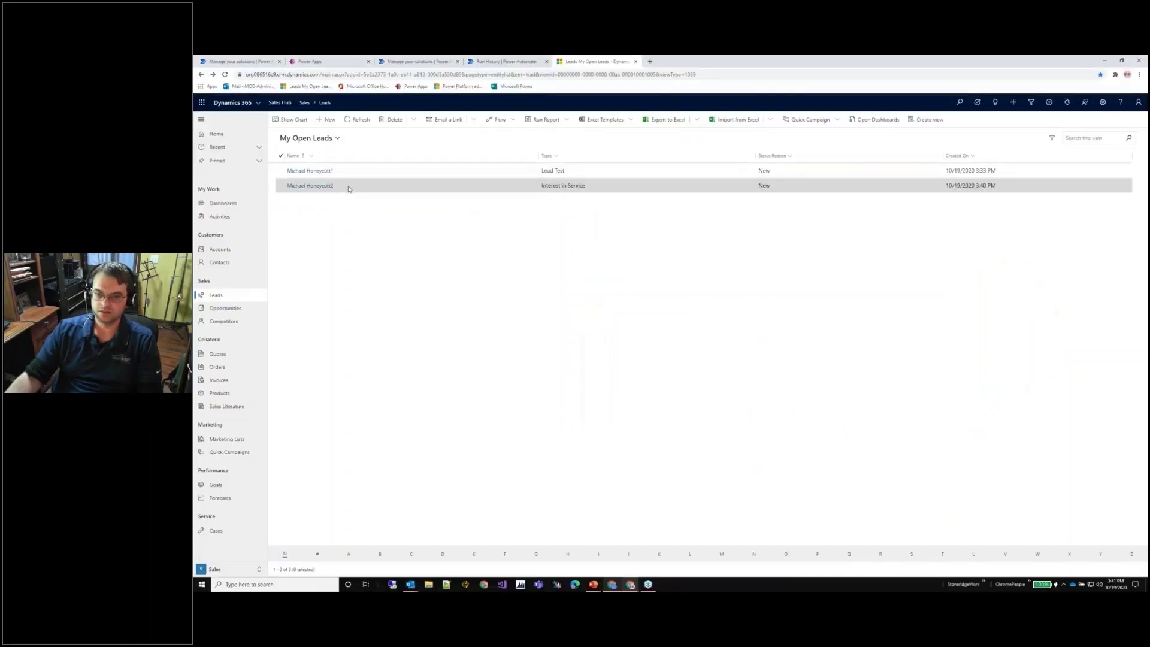
pyautogui.click(359, 187)
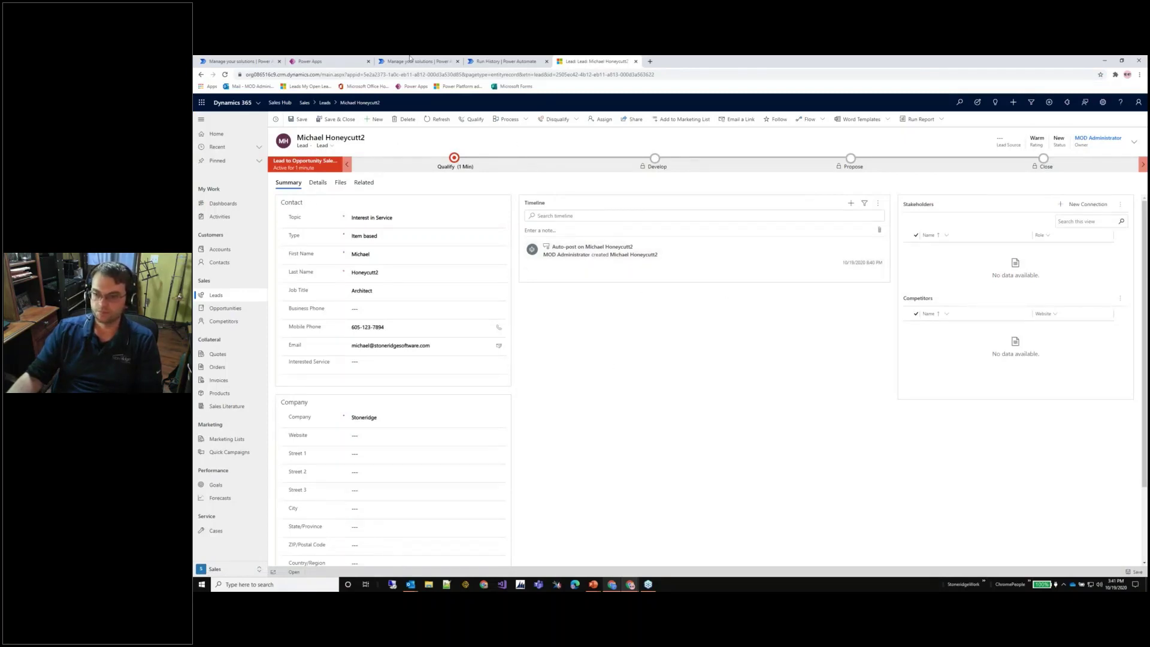
pyautogui.click(239, 61)
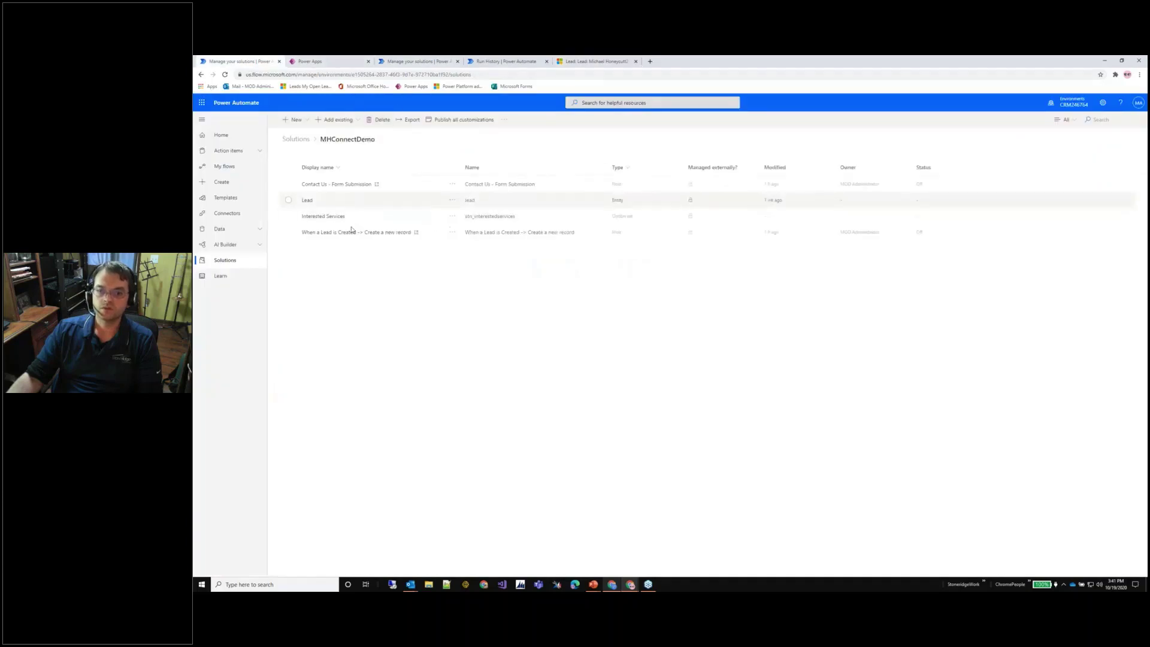
pyautogui.click(417, 232)
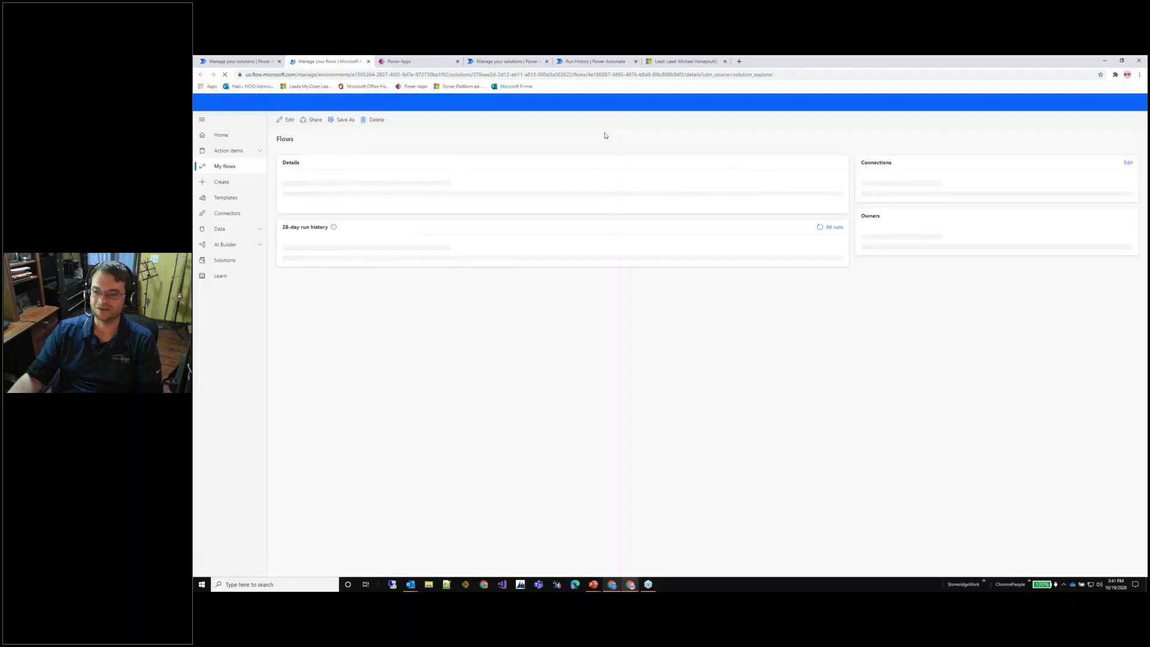